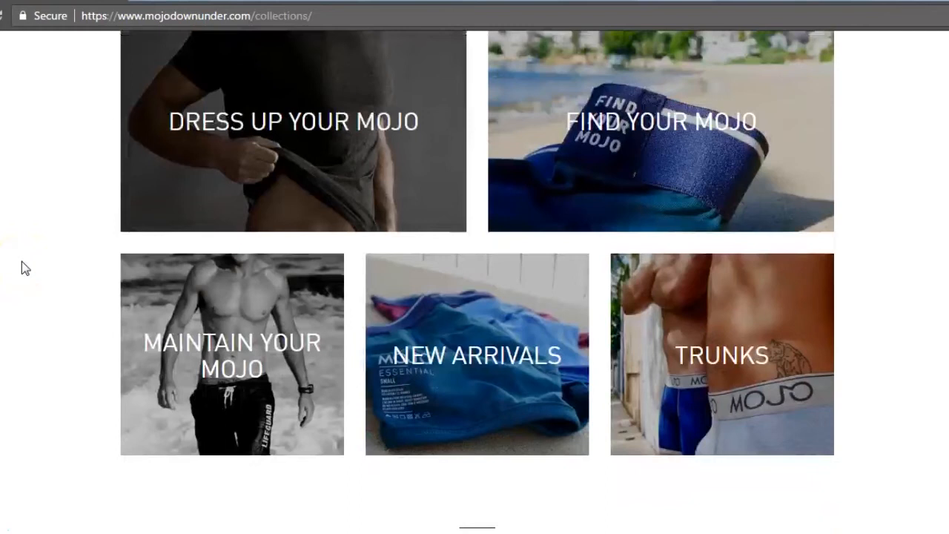
pyautogui.scroll(-3, 21, 261)
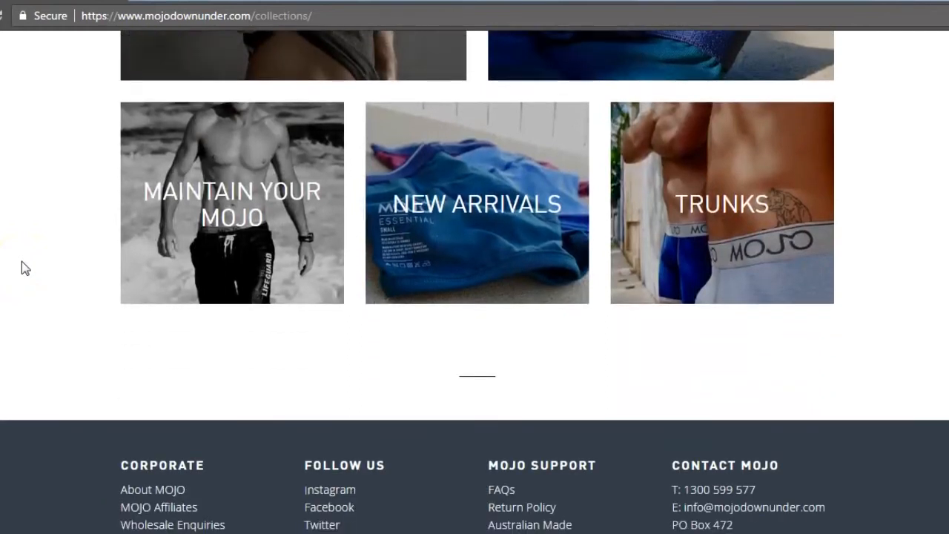
pyautogui.scroll(8, 22, 261)
# Step: Review the store's collections tiles, then go to help.shopify.com
pyautogui.click(281, 367)
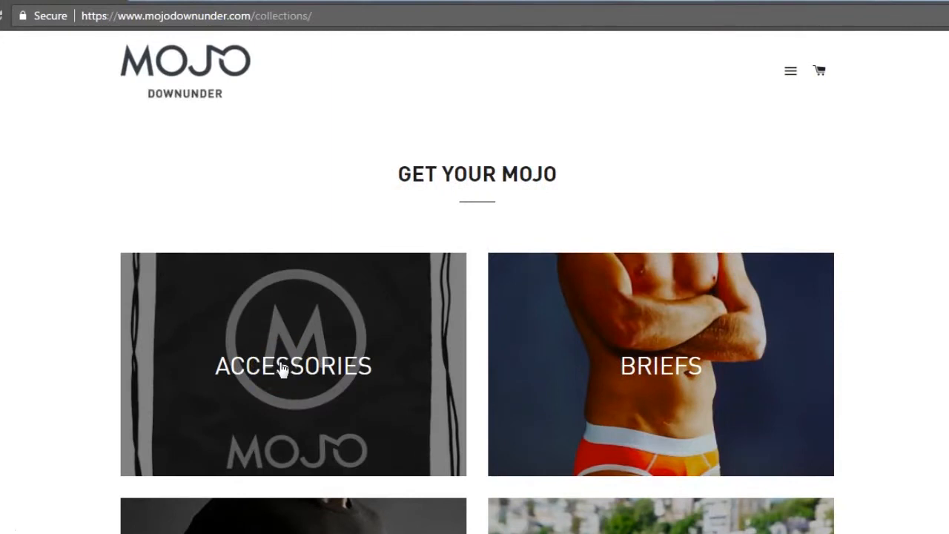
pyautogui.scroll(-3, 659, 296)
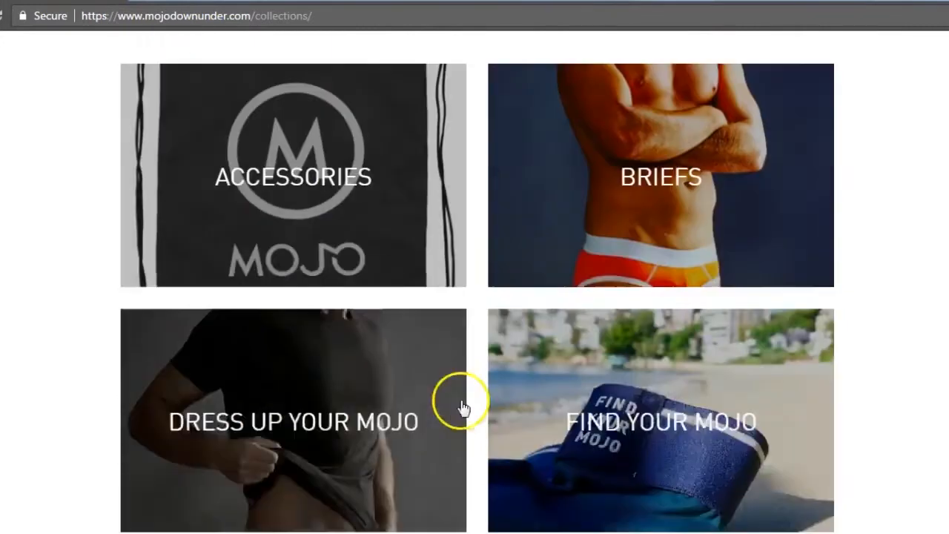
pyautogui.scroll(-2, 460, 400)
pyautogui.scroll(-3, 574, 400)
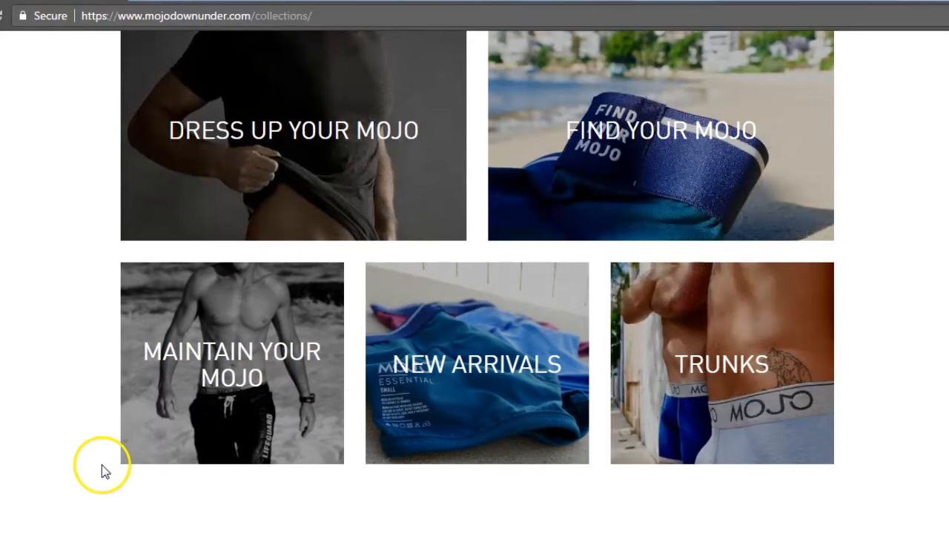
pyautogui.press('Home')
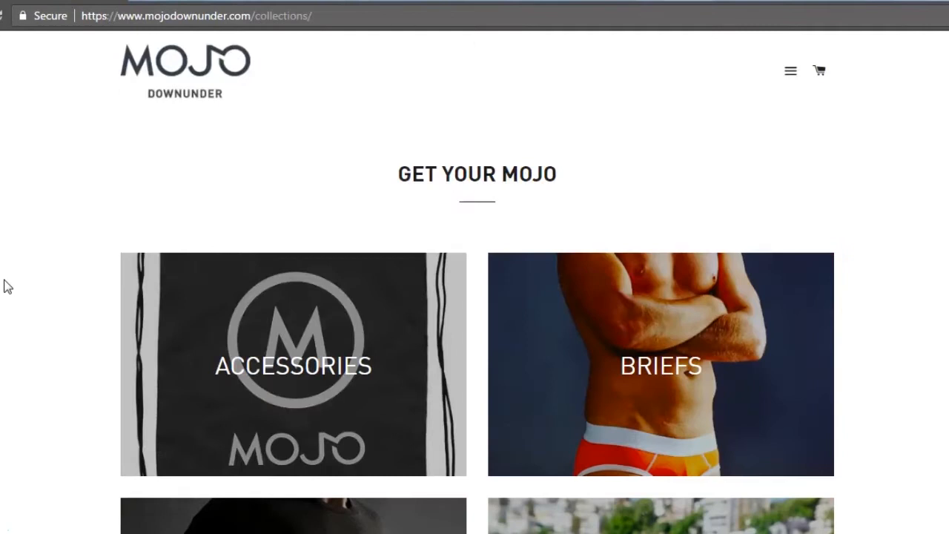
pyautogui.click(22, 265)
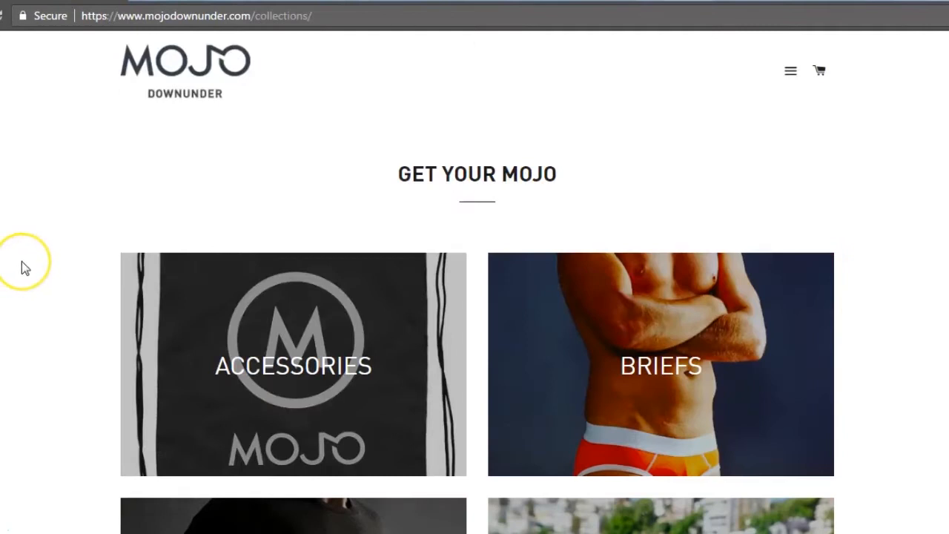
pyautogui.scroll(-3, 22, 266)
pyautogui.scroll(-3, 22, 266)
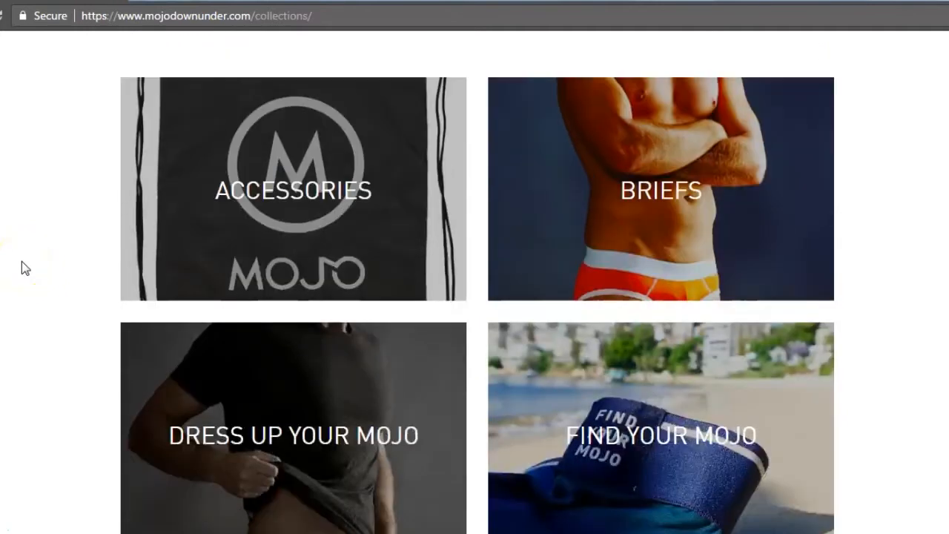
pyautogui.scroll(-3, 22, 261)
pyautogui.scroll(-2, 21, 261)
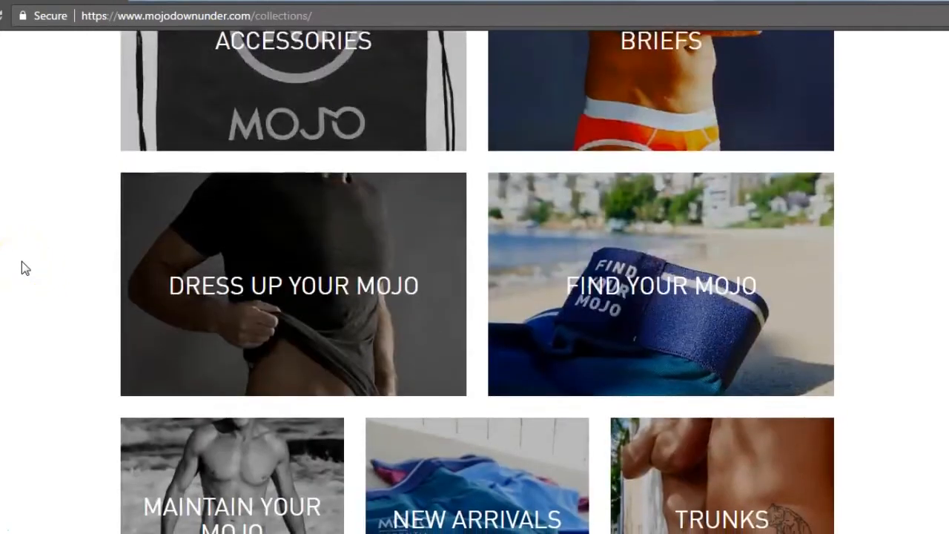
pyautogui.scroll(-3, 22, 261)
pyautogui.scroll(-2, 22, 261)
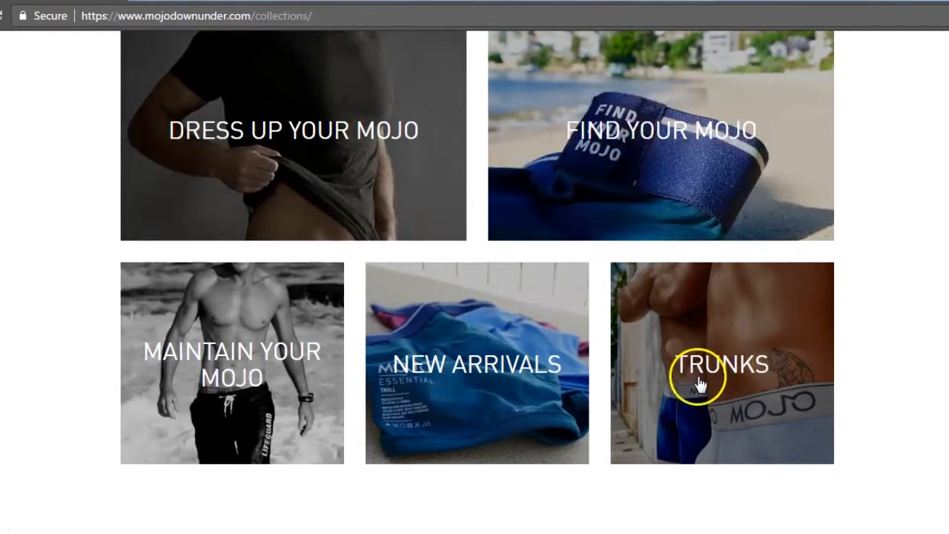
pyautogui.scroll(5, 777, 383)
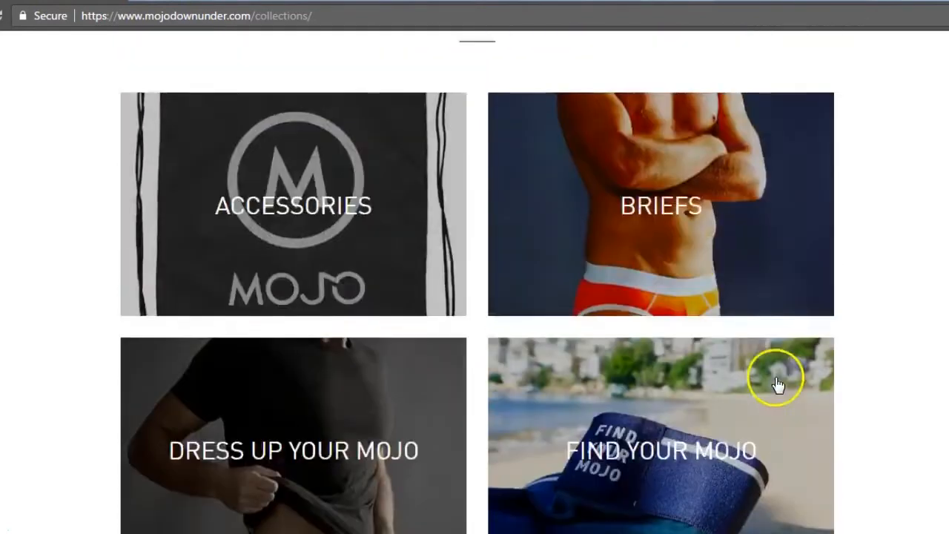
pyautogui.scroll(3, 776, 383)
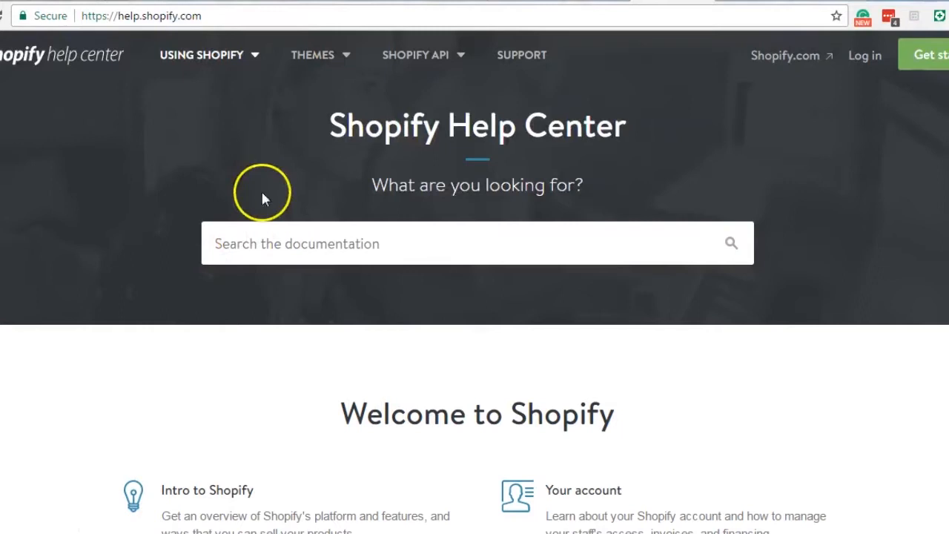
# Step: Search 'Changing collec' and read the Create your menu steps naming 'All collections'
pyautogui.click(211, 17)
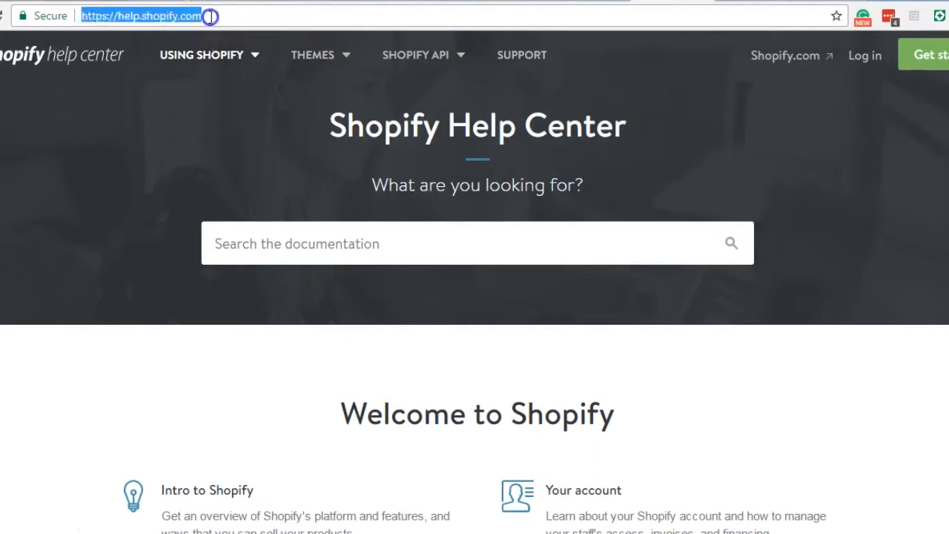
pyautogui.click(273, 243)
pyautogui.write('Chan')
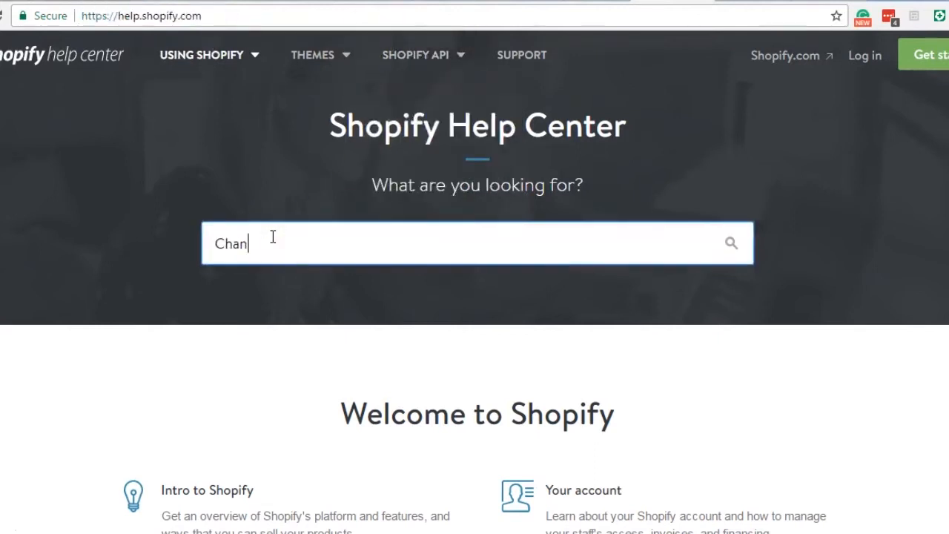
pyautogui.write('ging col')
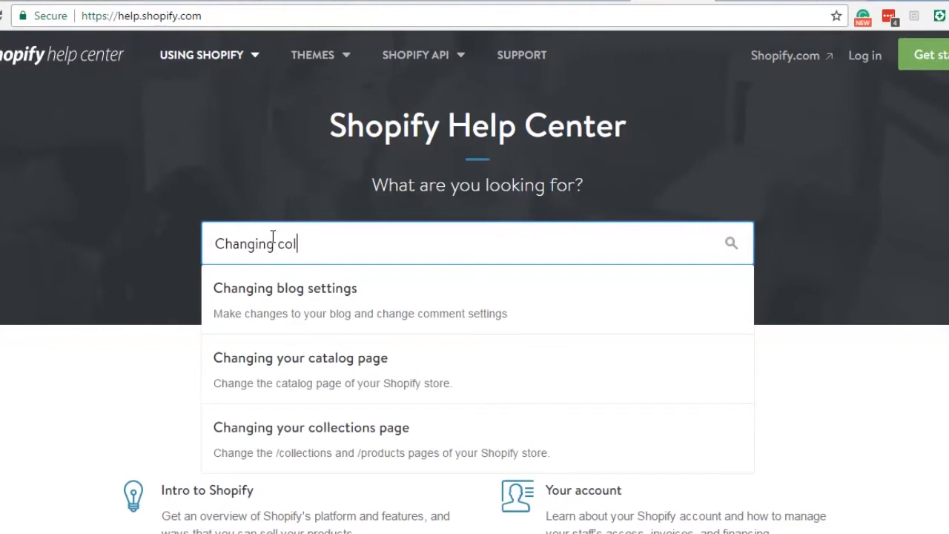
pyautogui.write('lec')
pyautogui.click(291, 294)
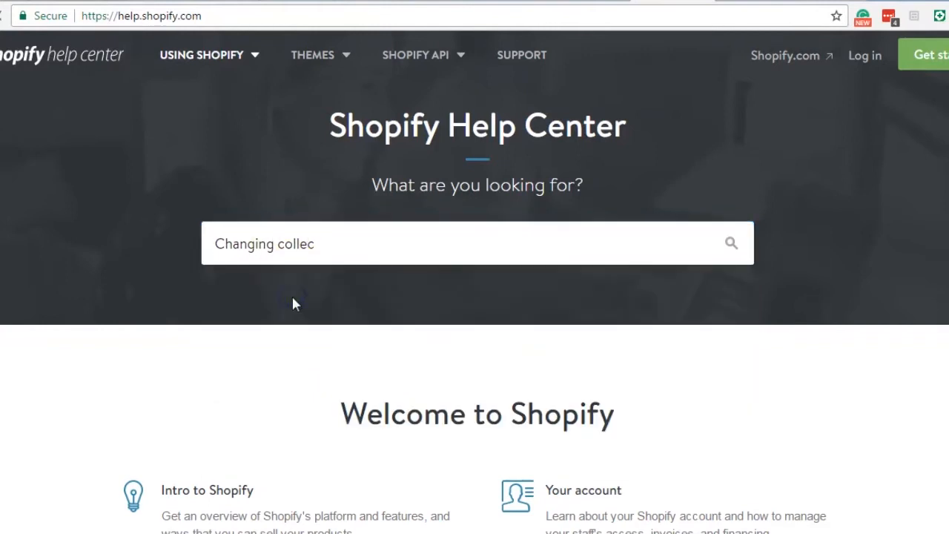
pyautogui.scroll(-3, 445, 326)
pyautogui.scroll(-3, 452, 326)
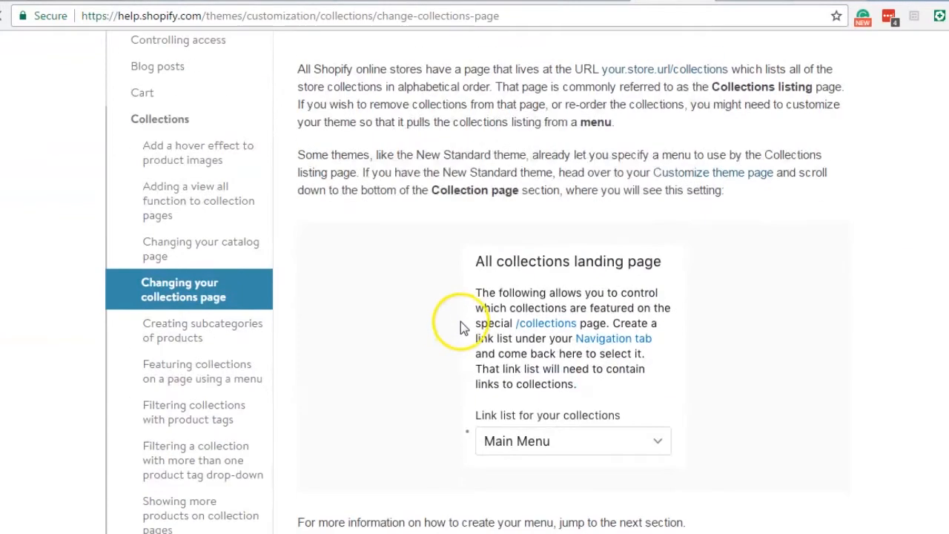
pyautogui.scroll(-4, 456, 323)
pyautogui.scroll(-3, 461, 319)
pyautogui.scroll(-3, 460, 318)
pyautogui.scroll(-2, 460, 319)
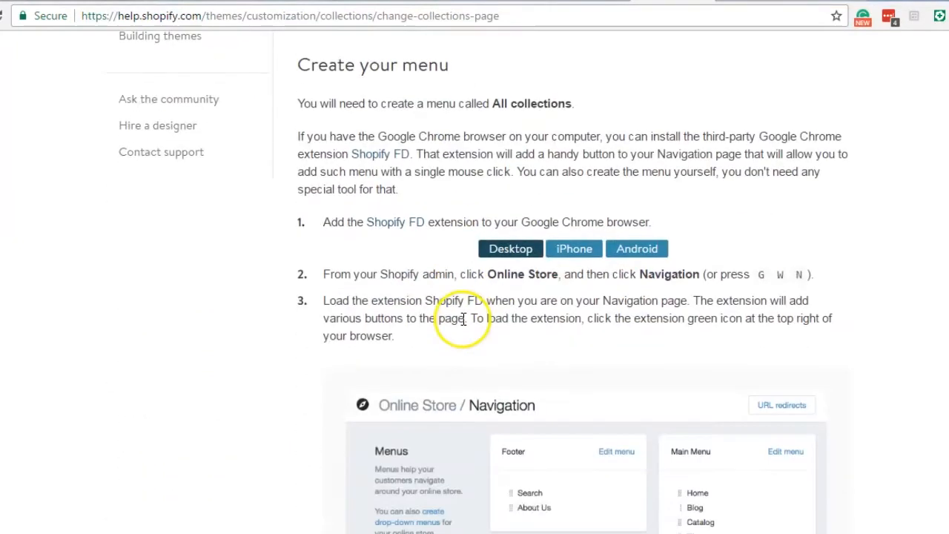
pyautogui.scroll(-1, 464, 319)
pyautogui.moveTo(300, 64); pyautogui.dragTo(445, 65)
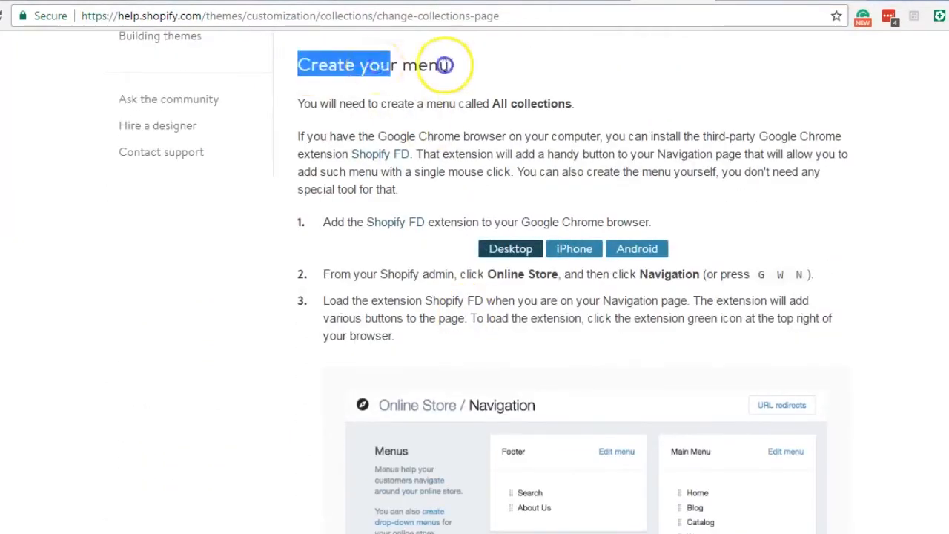
pyautogui.click(704, 178)
pyautogui.scroll(-1, 708, 185)
pyautogui.scroll(-2, 708, 188)
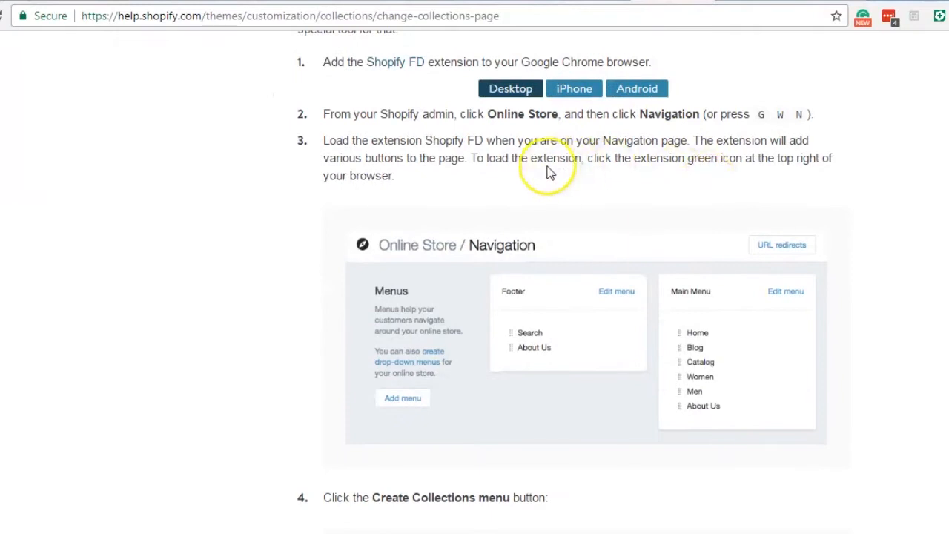
pyautogui.scroll(-5, 549, 172)
pyautogui.scroll(-3, 549, 171)
pyautogui.scroll(-2, 552, 167)
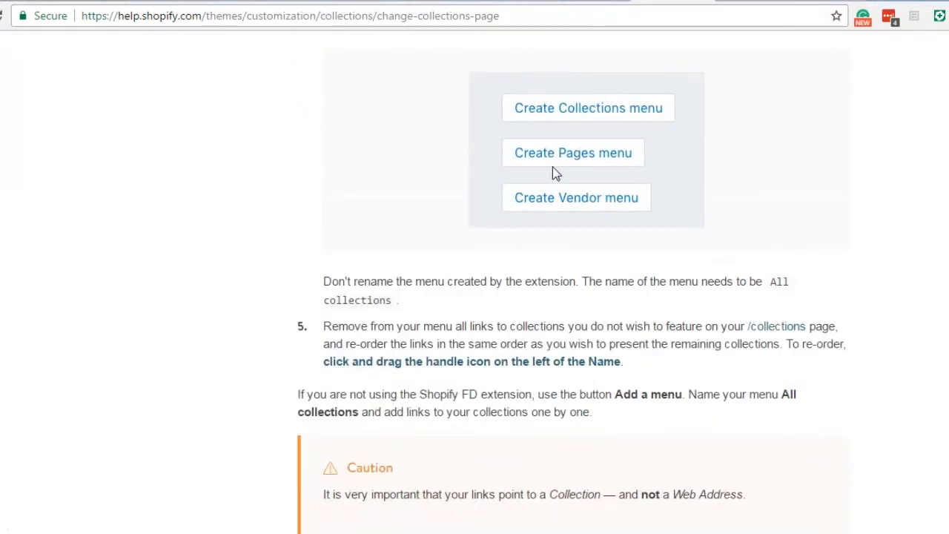
pyautogui.moveTo(796, 394); pyautogui.dragTo(361, 413)
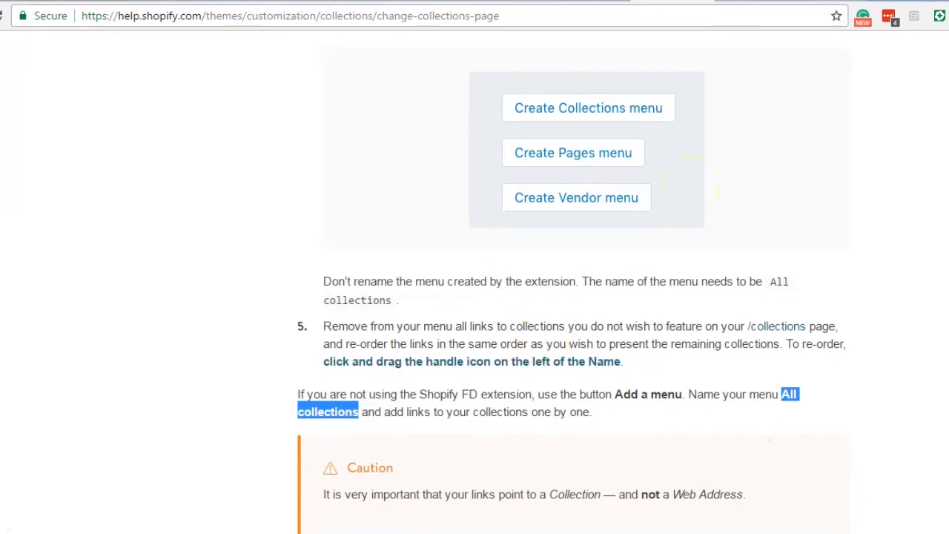
# Step: Switch to the Shopify admin and go to the Online Store themes area
pyautogui.hotkey('ctrl', 'Tab')
pyautogui.click(68, 347)
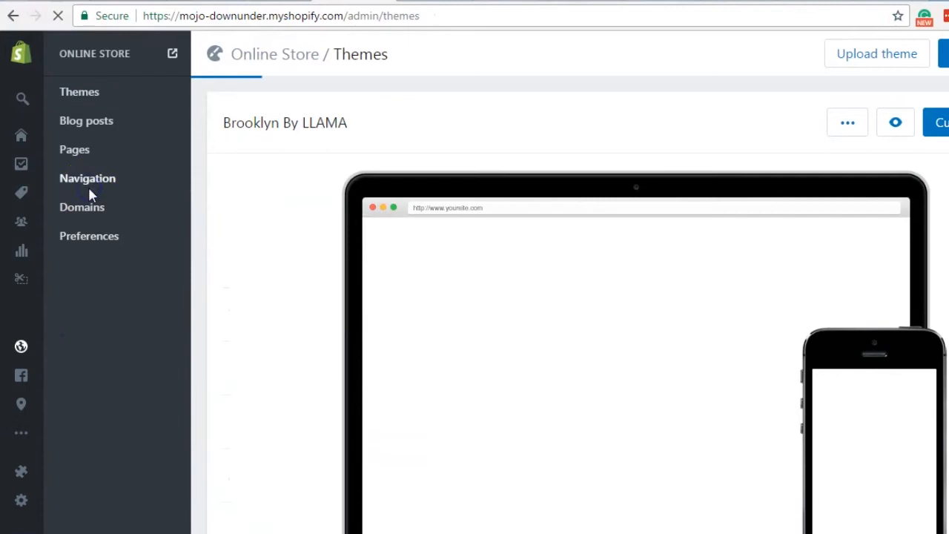
# Step: Start a new navigation menu named All collections with its auto-filled handle
pyautogui.click(87, 185)
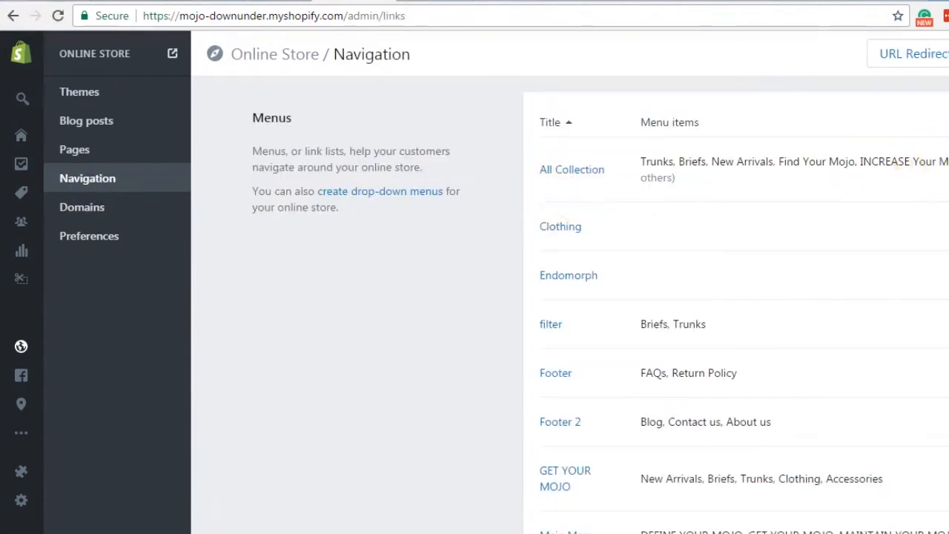
pyautogui.click(878, 53)
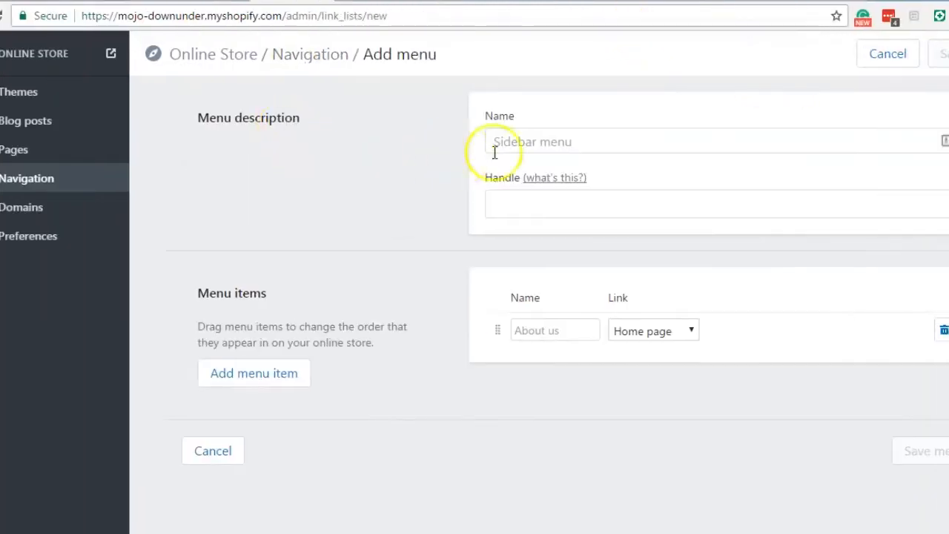
pyautogui.click(526, 141)
pyautogui.write('All collections')
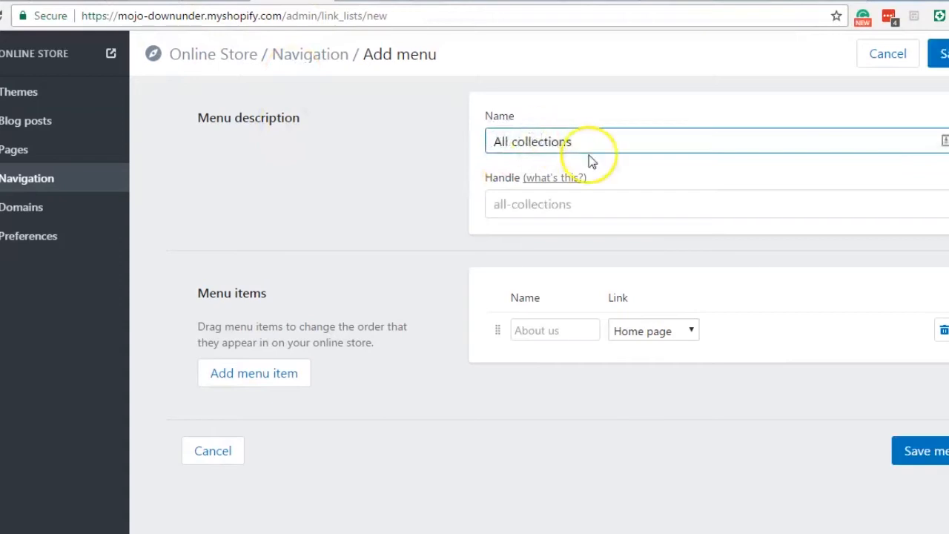
pyautogui.click(605, 205)
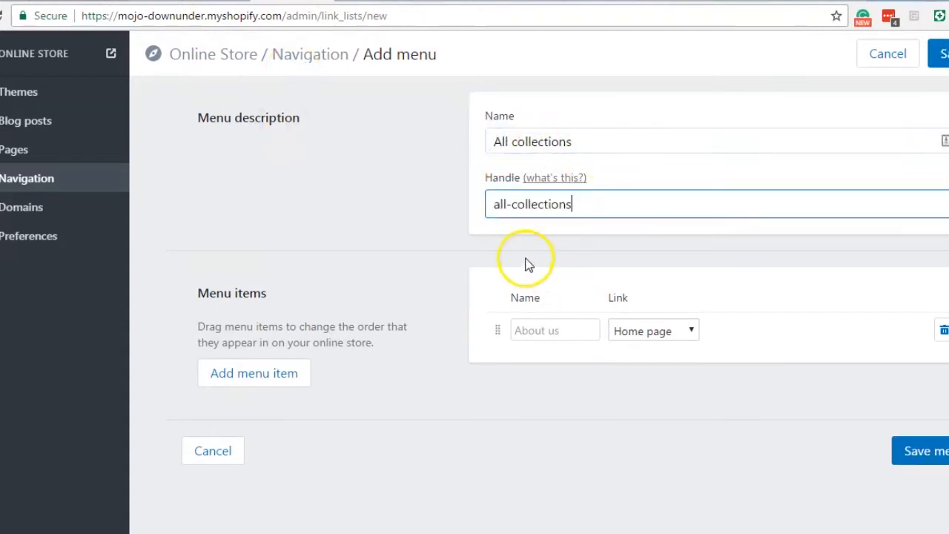
# Step: Add a Trunks item linked to the TRUNKS collection and save the menu
pyautogui.click(532, 330)
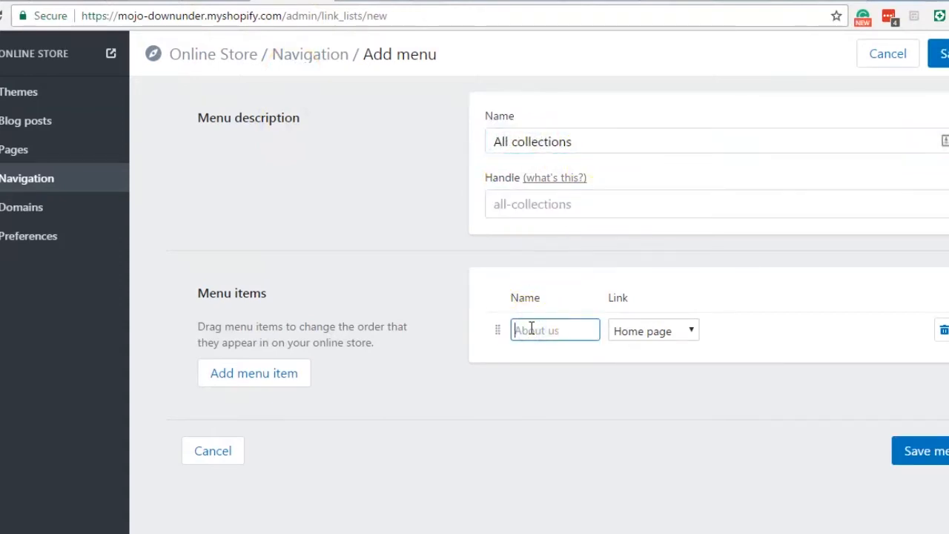
pyautogui.write('Trunks')
pyautogui.click(648, 331)
pyautogui.click(645, 366)
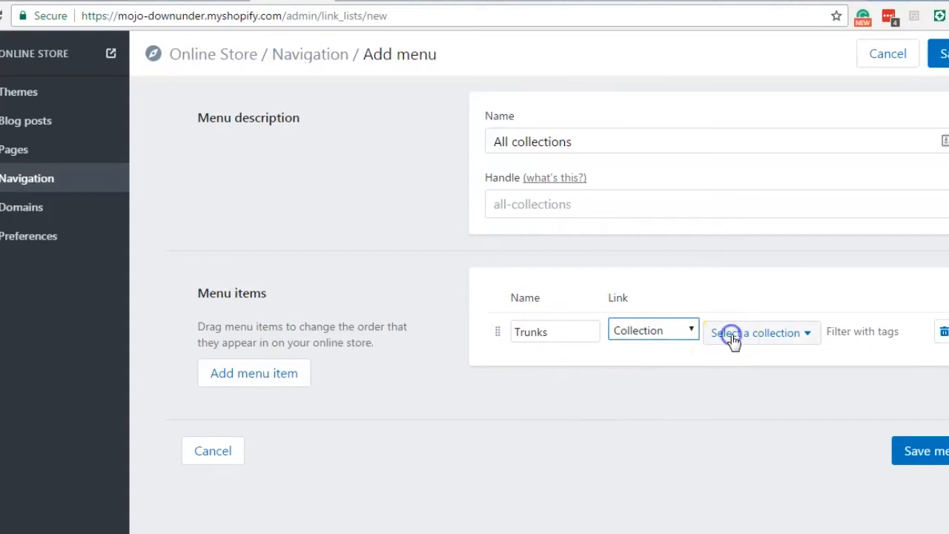
pyautogui.click(732, 338)
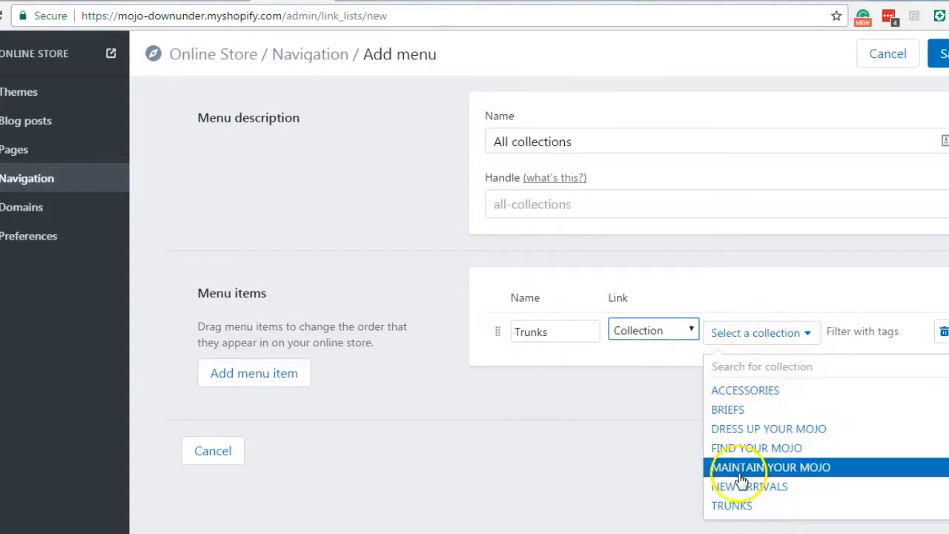
pyautogui.click(734, 506)
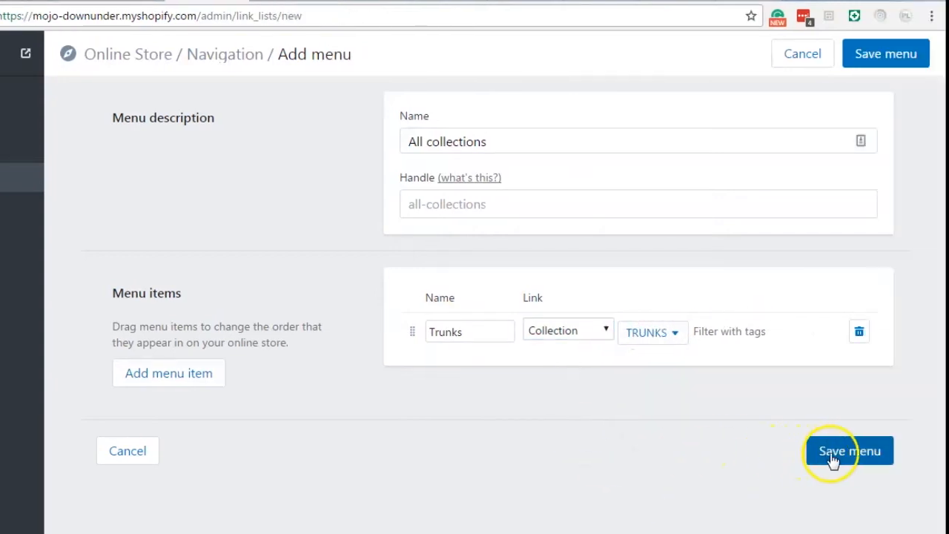
pyautogui.click(843, 454)
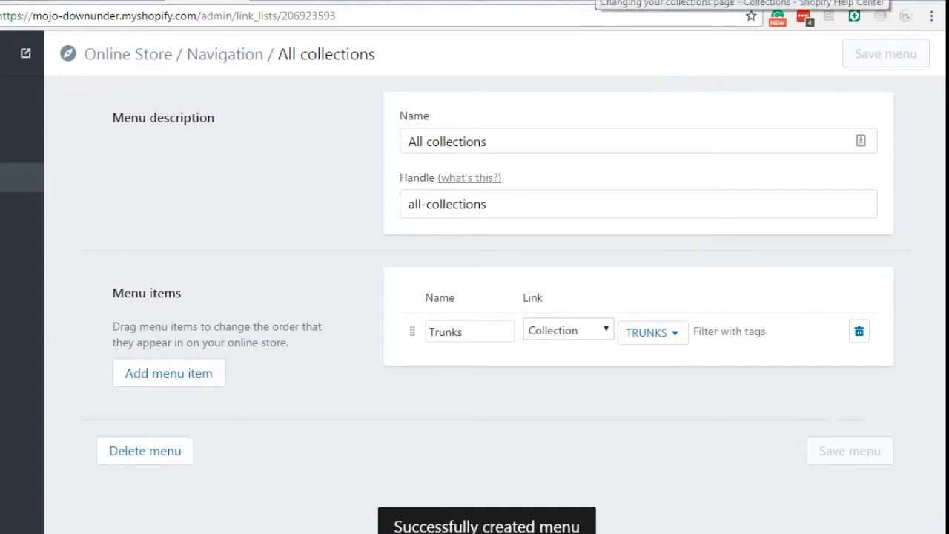
# Step: Scroll the help article to the 'Customize your list-collections.liquid template' section
pyautogui.click(667, 4)
pyautogui.scroll(-4, 456, 365)
pyautogui.scroll(-3, 455, 362)
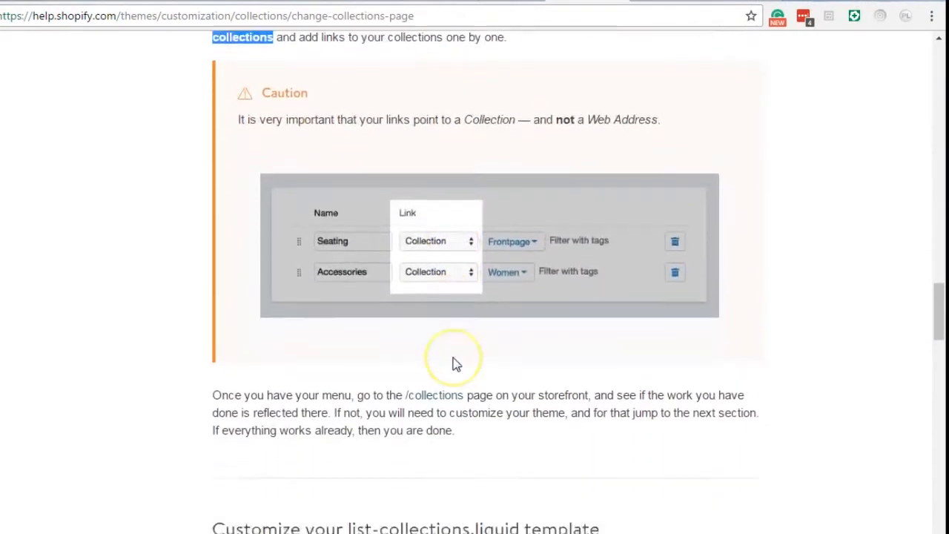
pyautogui.scroll(-4, 455, 361)
pyautogui.scroll(-3, 455, 362)
pyautogui.scroll(-2, 455, 362)
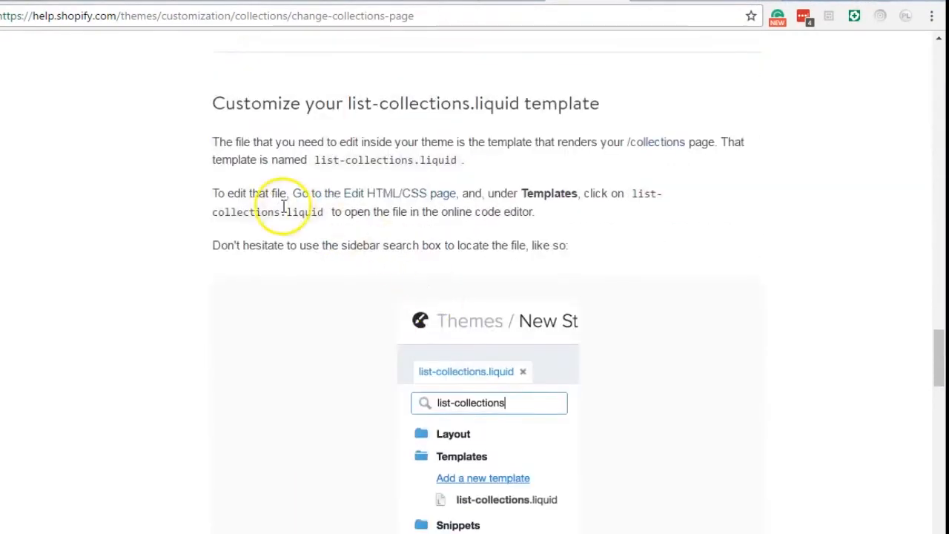
pyautogui.click(215, 103)
pyautogui.moveTo(215, 102); pyautogui.dragTo(599, 102)
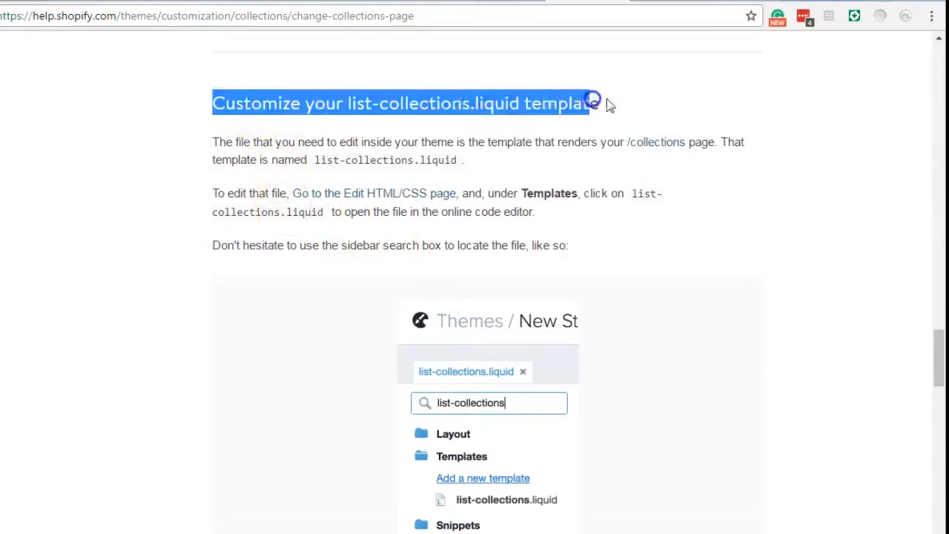
pyautogui.click(606, 102)
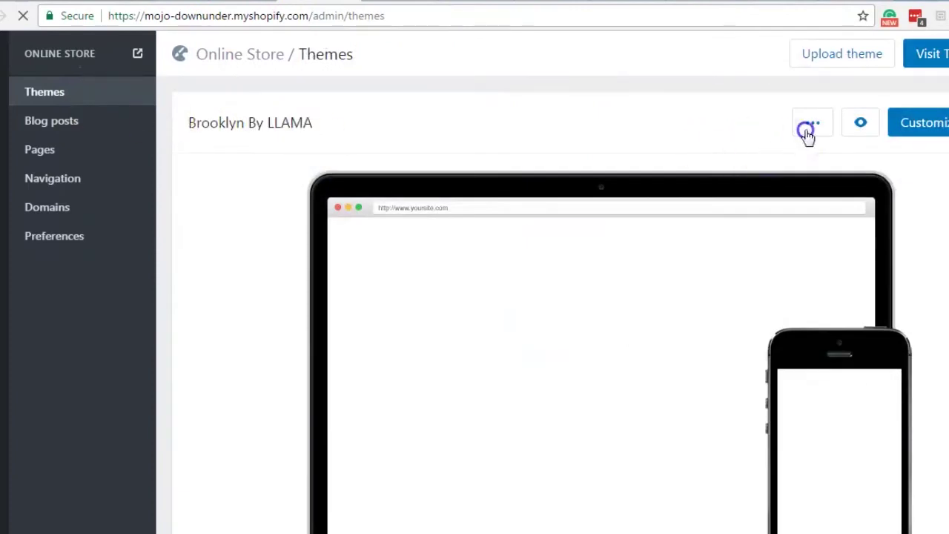
# Step: Use Edit HTML/CSS, search 'list', and load list-collections.liquid into the code editor
pyautogui.click(807, 132)
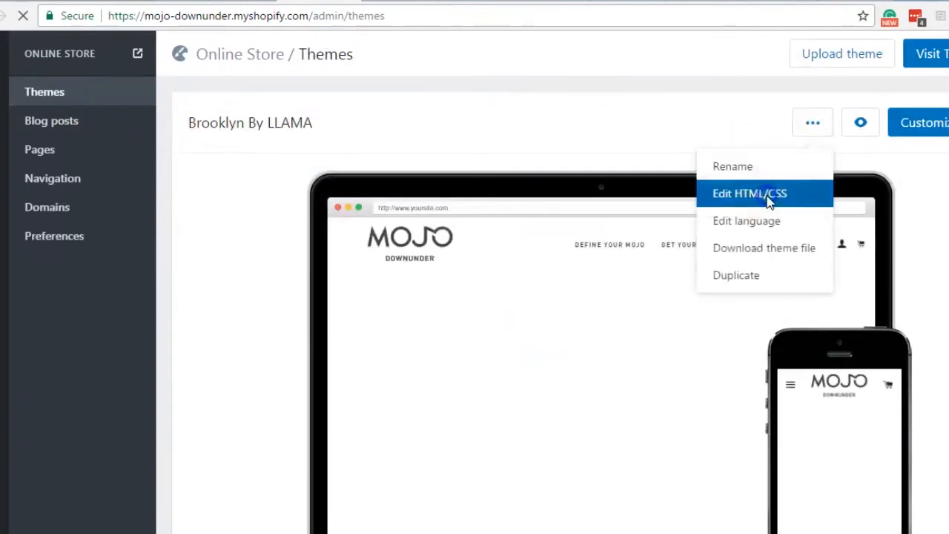
pyautogui.click(767, 196)
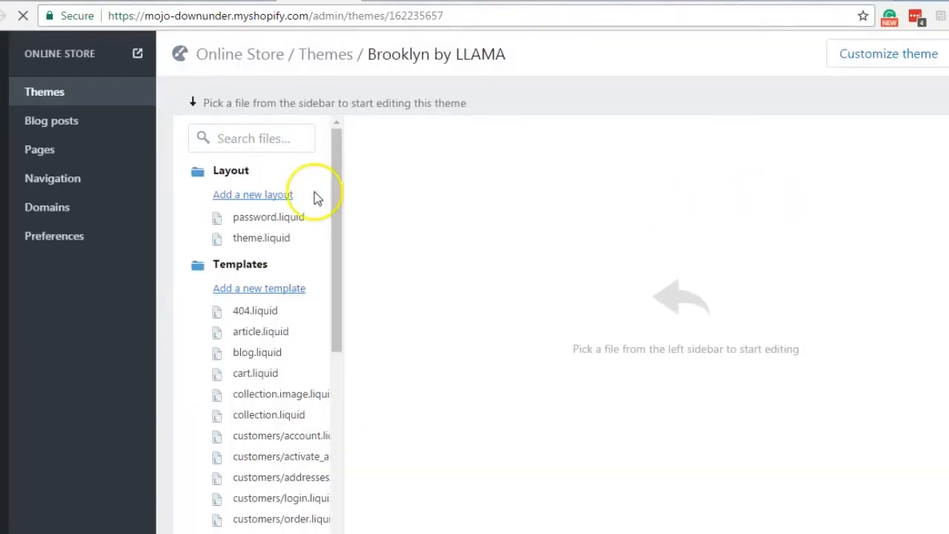
pyautogui.click(256, 138)
pyautogui.write('liste')
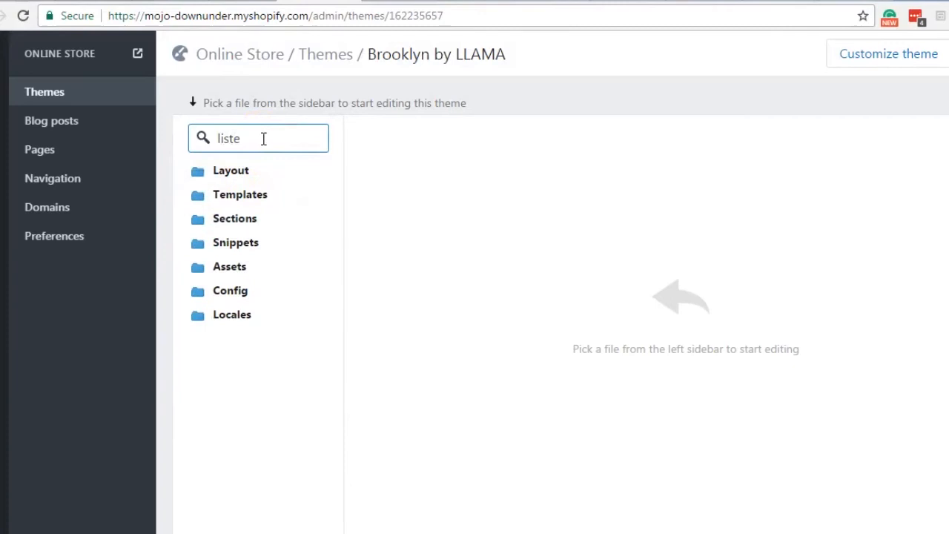
pyautogui.press('BackSpace')
pyautogui.click(279, 242)
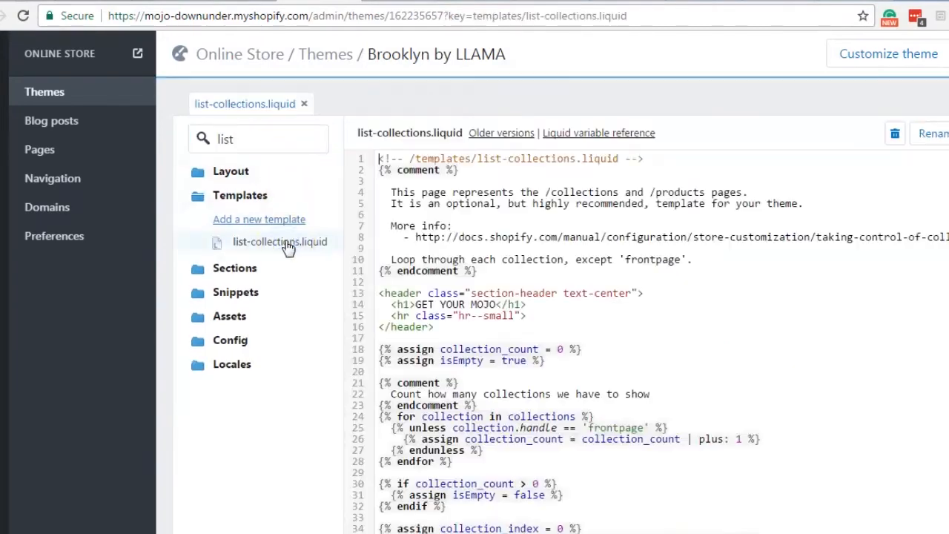
pyautogui.click(458, 236)
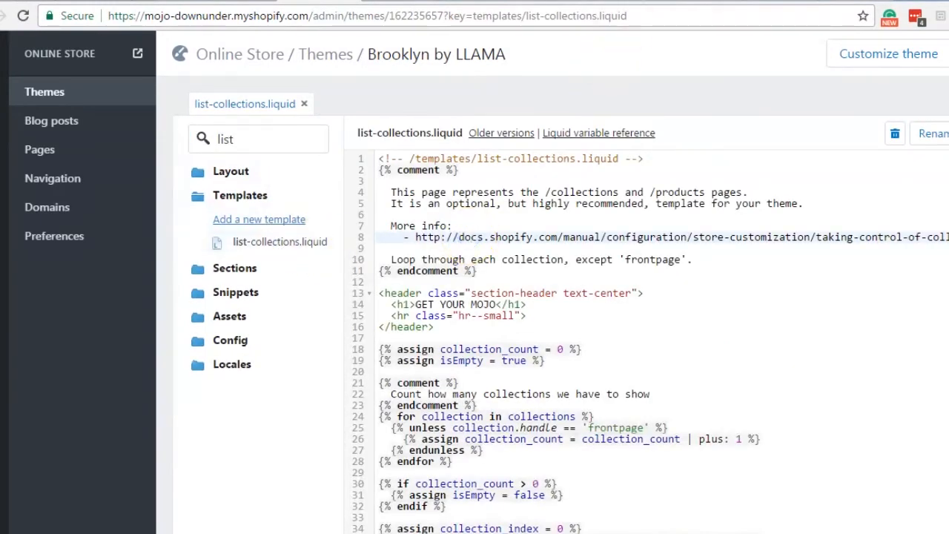
# Step: Copy '{% for collection in collections %}' from the article and return to the theme editor
pyautogui.hotkey('ctrl', 'Tab')
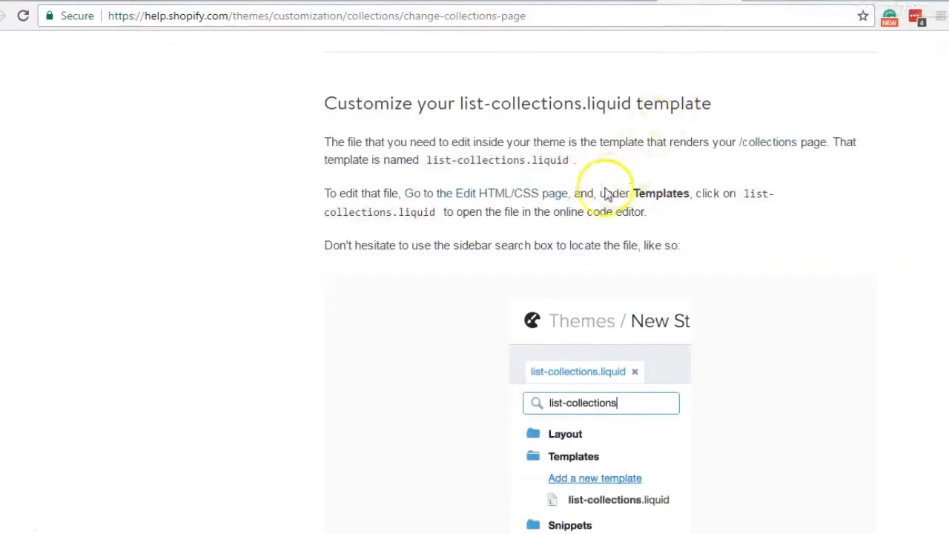
pyautogui.scroll(-5, 635, 252)
pyautogui.scroll(-5, 635, 252)
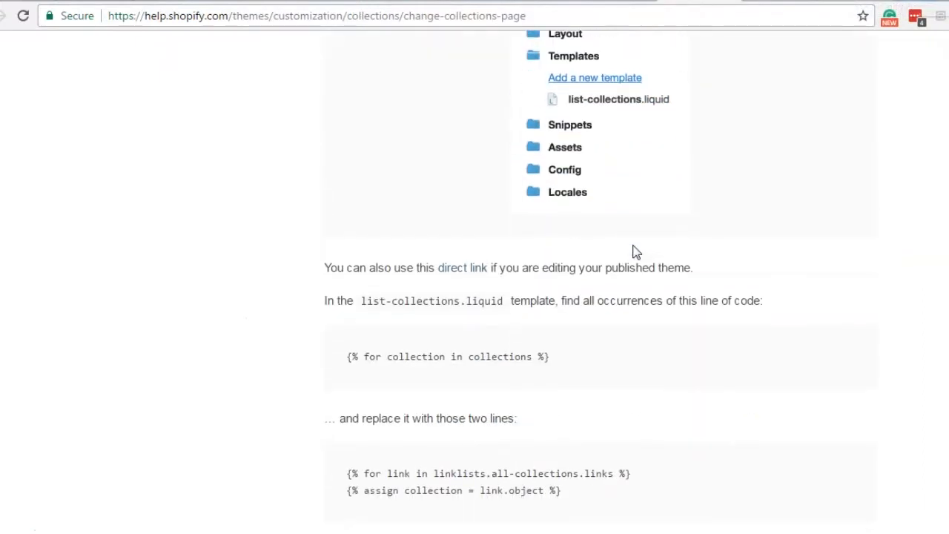
pyautogui.moveTo(347, 355); pyautogui.dragTo(558, 355)
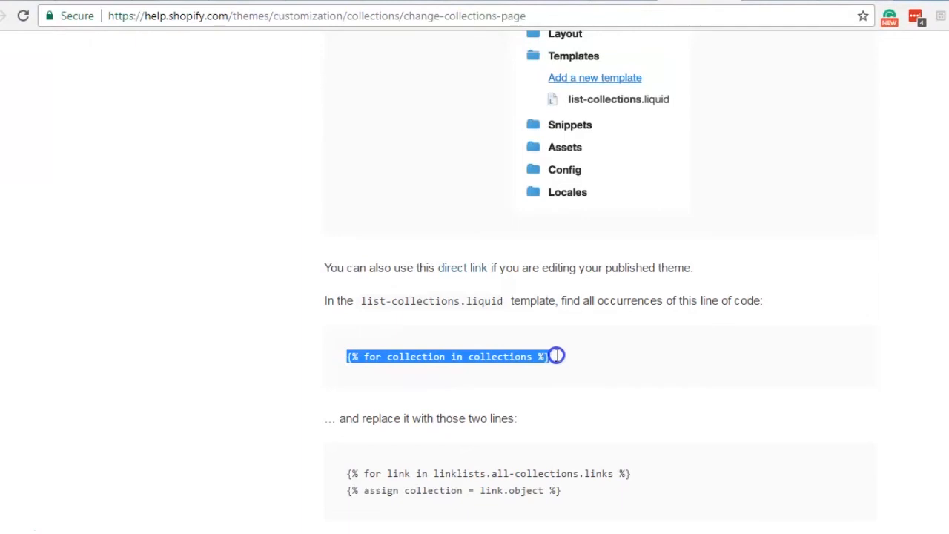
pyautogui.hotkey('ctrl', 'c')
pyautogui.click(215, 16)
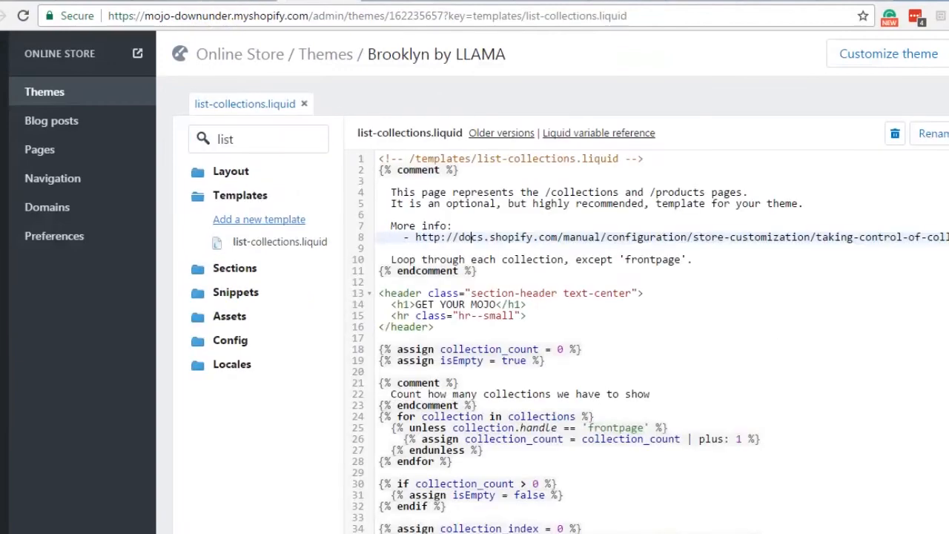
# Step: Find the pasted loop line in the template and visit its matches on lines 39 and 24
pyautogui.hotkey('ctrl', 'f')
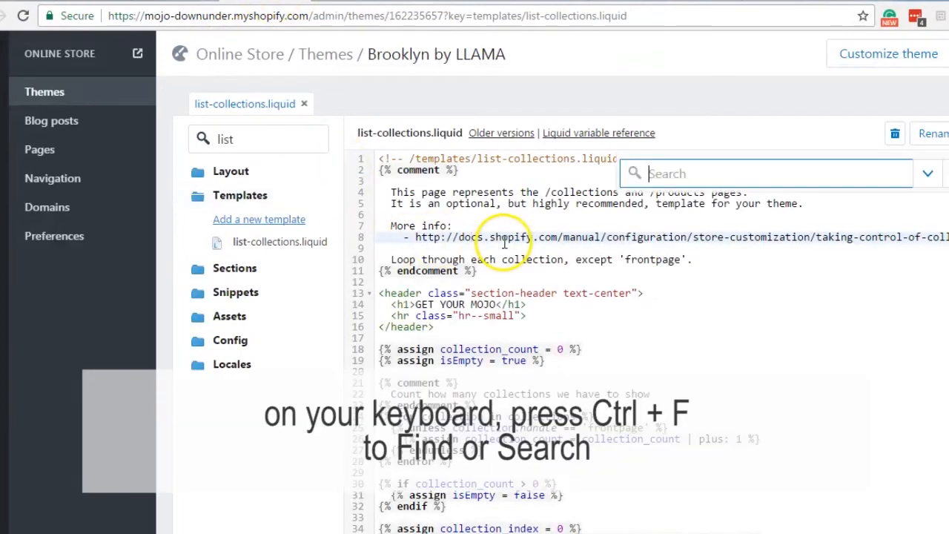
pyautogui.hotkey('ctrl', 'v')
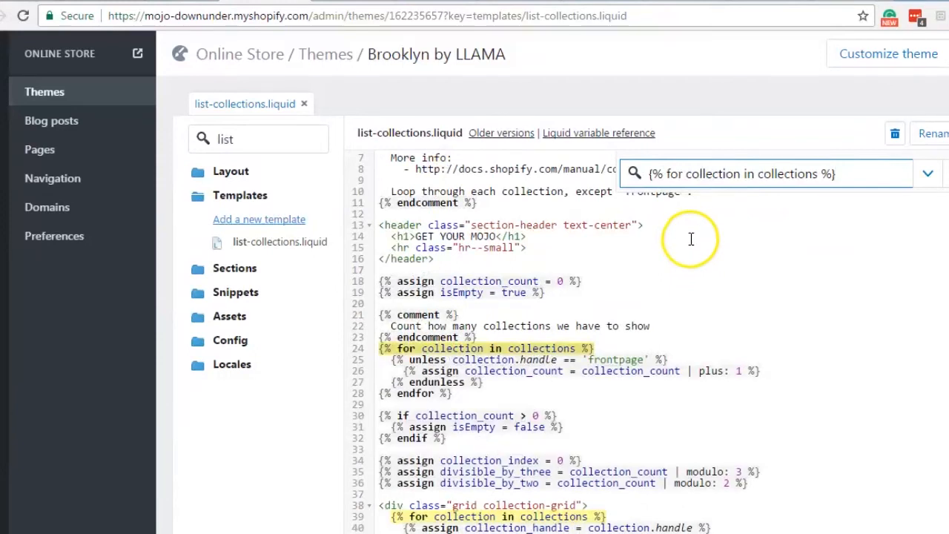
pyautogui.scroll(-3, 689, 246)
pyautogui.scroll(-3, 689, 246)
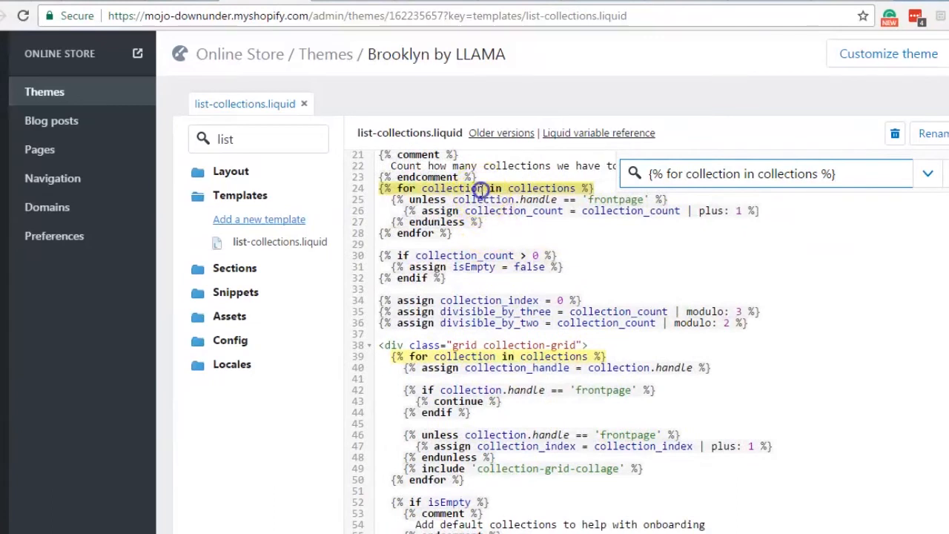
pyautogui.click(507, 357)
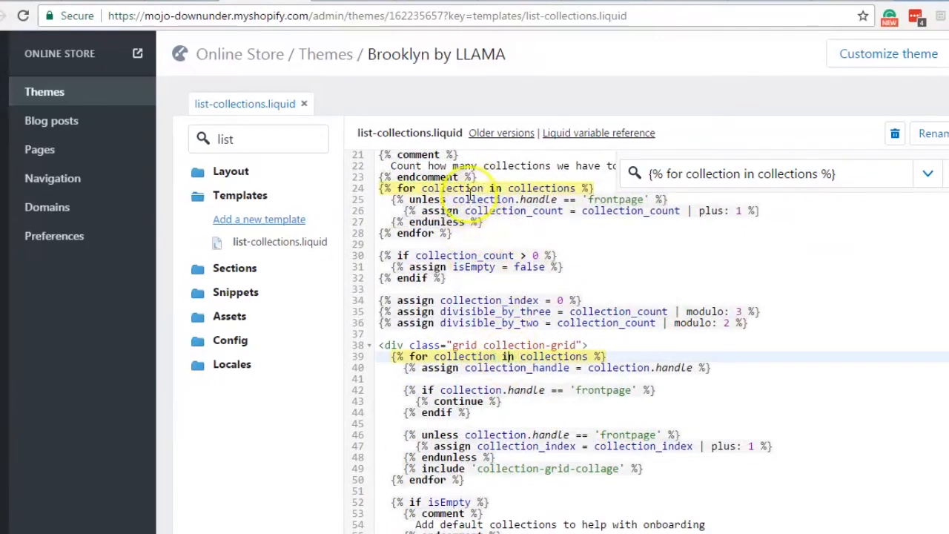
pyautogui.click(465, 188)
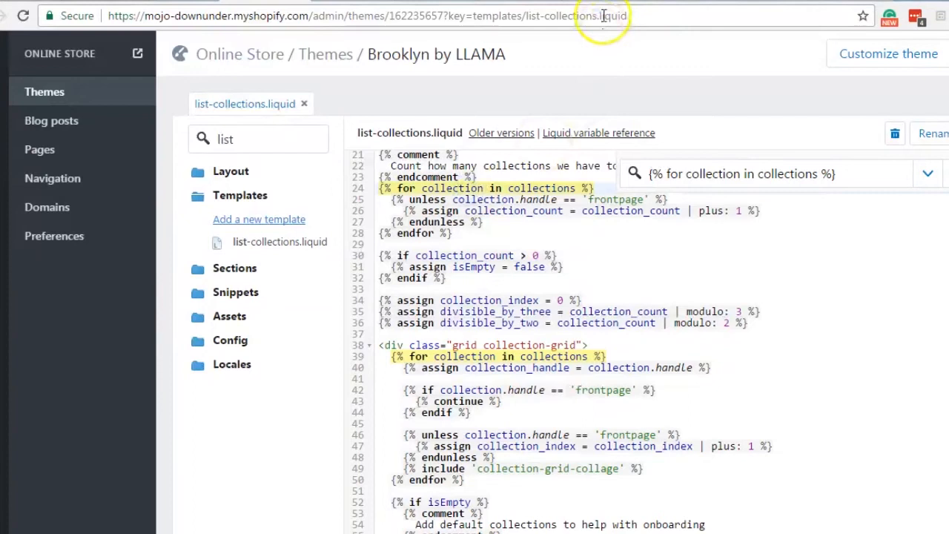
# Step: Select the article's two lines starting '{% for link in linklists.all-collections.links %}'
pyautogui.hotkey('ctrl', 'Tab')
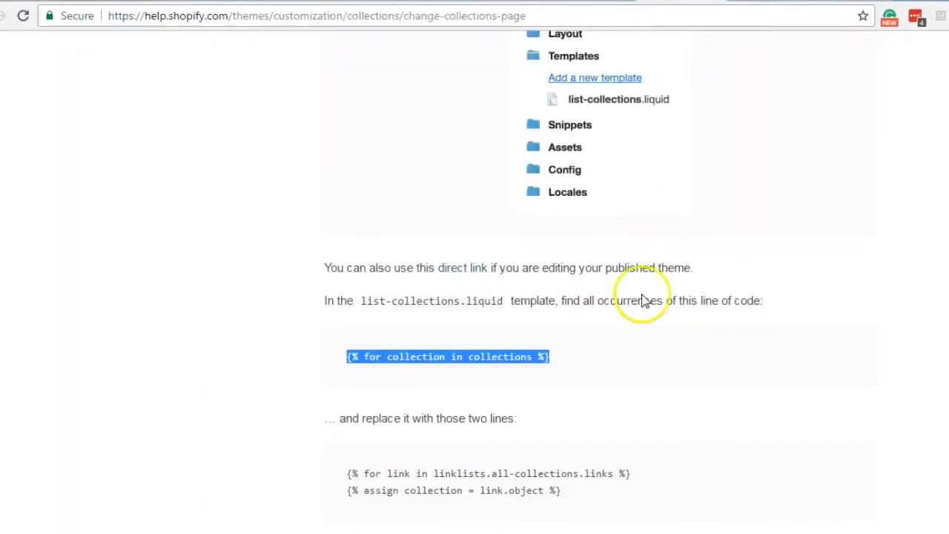
pyautogui.moveTo(347, 473); pyautogui.dragTo(586, 492)
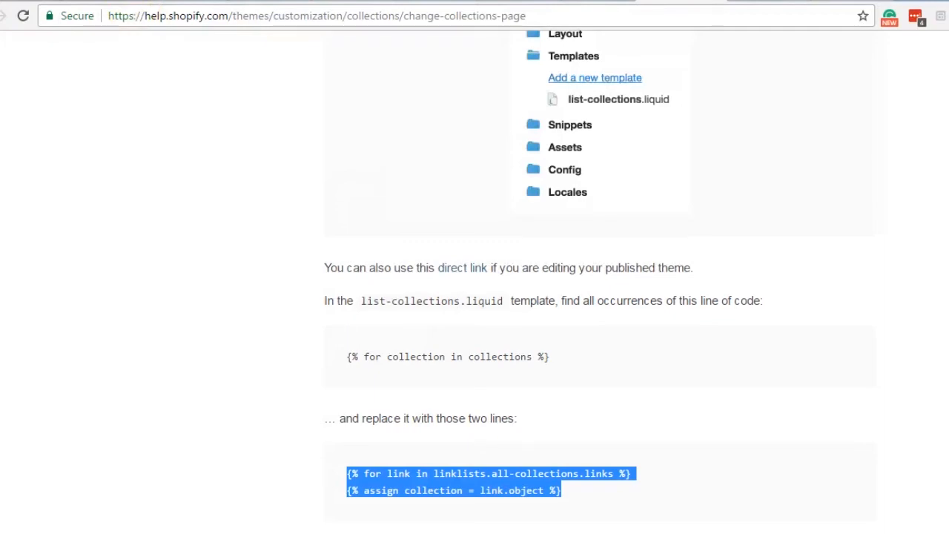
# Step: Replace line 24 with the all-collections menu loop, save the template, and preview the storefront
pyautogui.hotkey('ctrl', 'Tab')
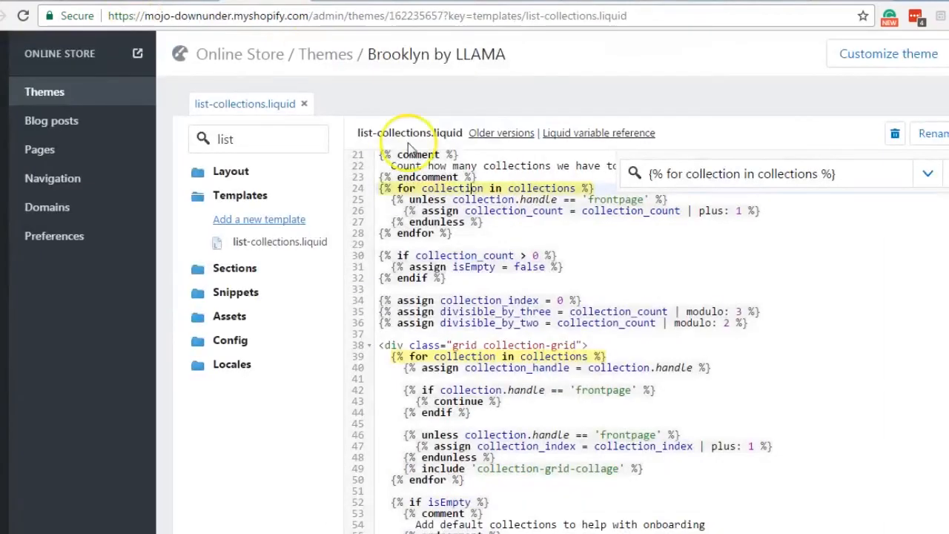
pyautogui.click(604, 190)
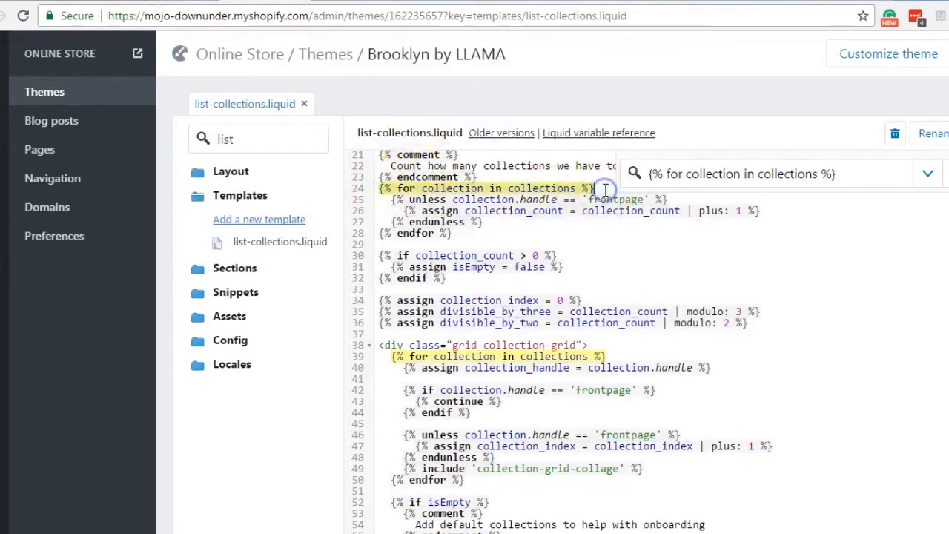
pyautogui.hotkey('ctrl', 'v')
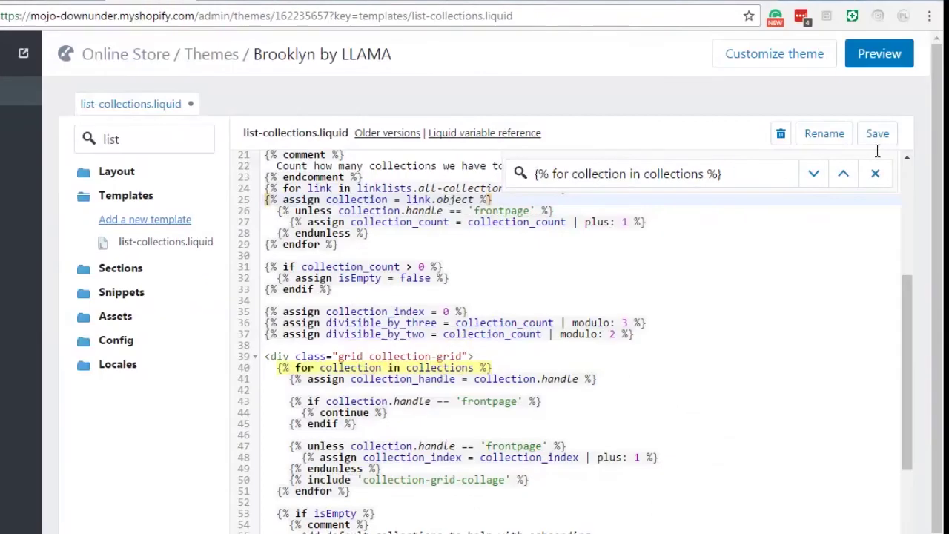
pyautogui.click(876, 133)
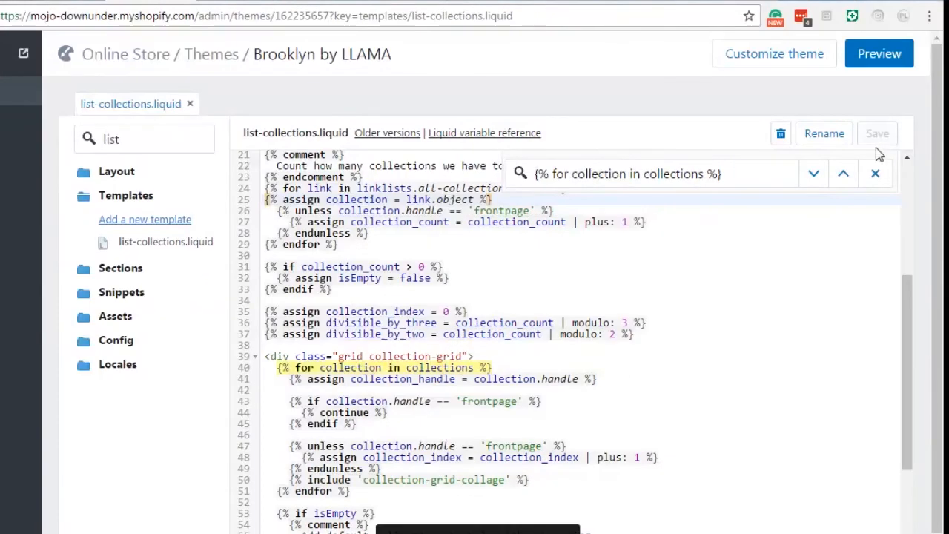
pyautogui.click(879, 53)
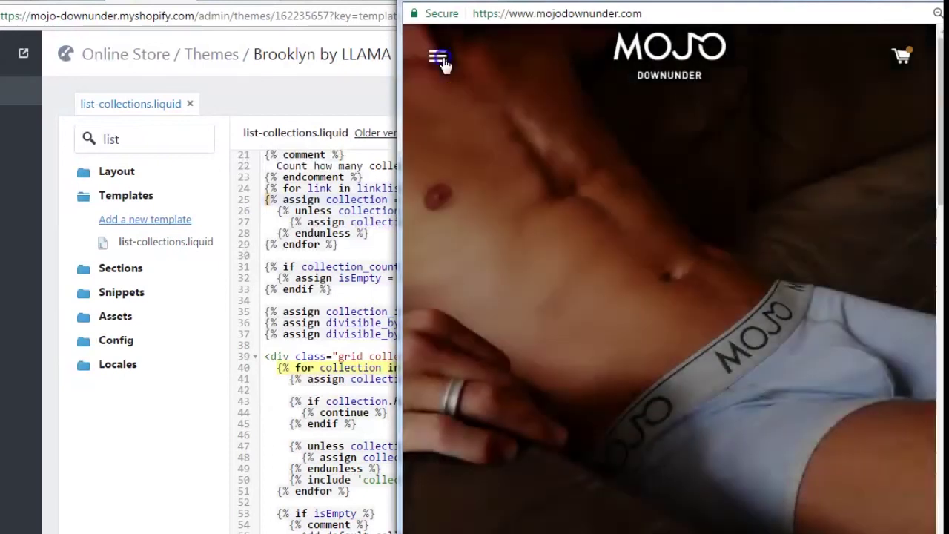
# Step: Go to Get Your Mojo in the preview and check the Accessories, Briefs, Dress Up Your Mojo tiles
pyautogui.click(440, 58)
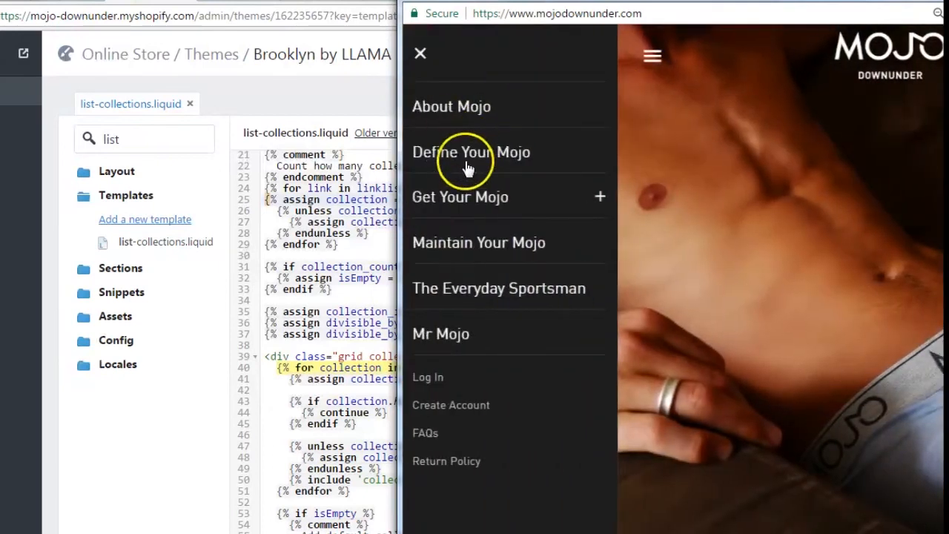
pyautogui.click(499, 200)
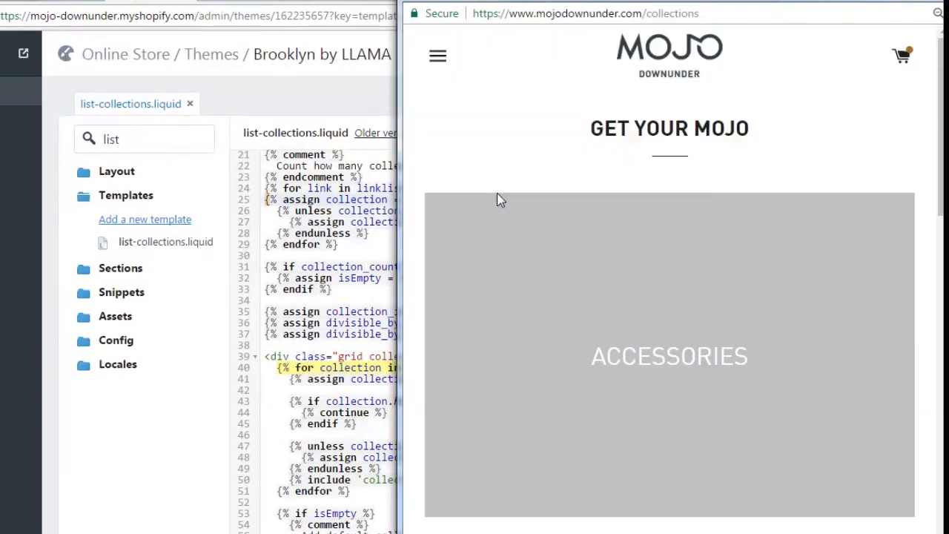
pyautogui.scroll(-3, 623, 249)
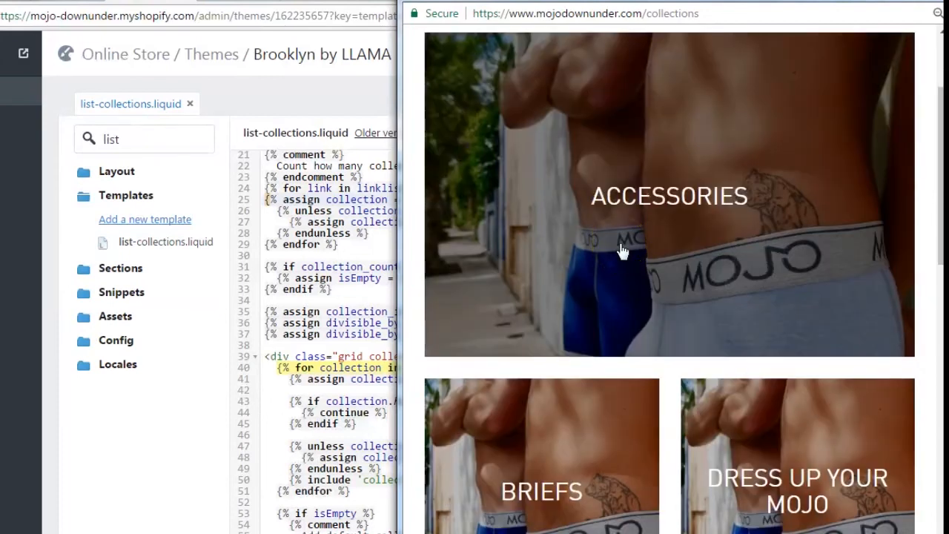
pyautogui.hotkey('alt', 'Tab')
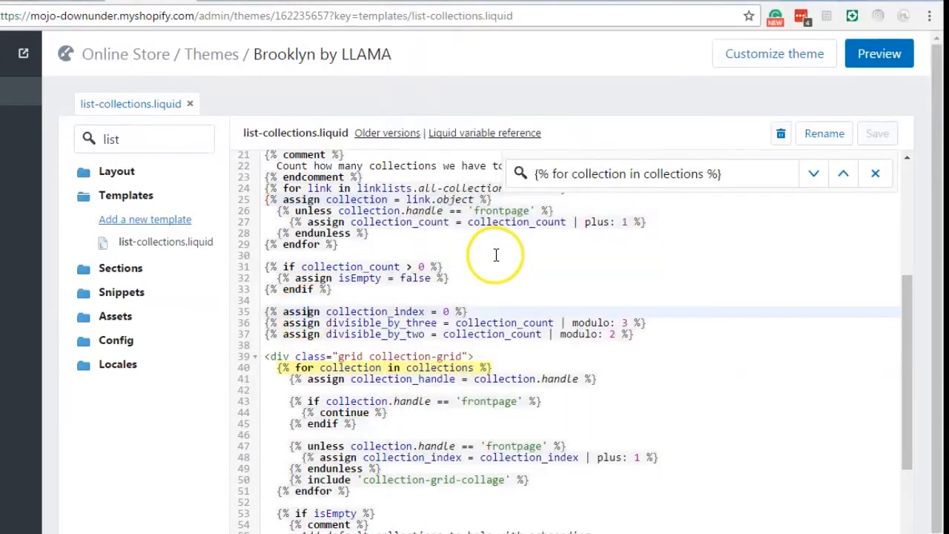
pyautogui.hotkey('alt', 'Tab')
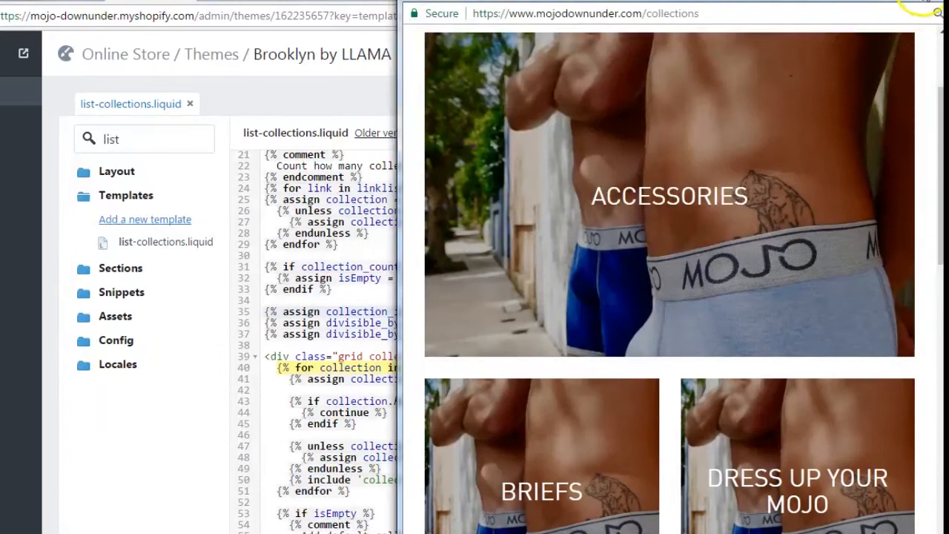
# Step: Undo the line 24 change and replace the line 39 grid loop with the linklists.all-collections links loop
pyautogui.click(935, 11)
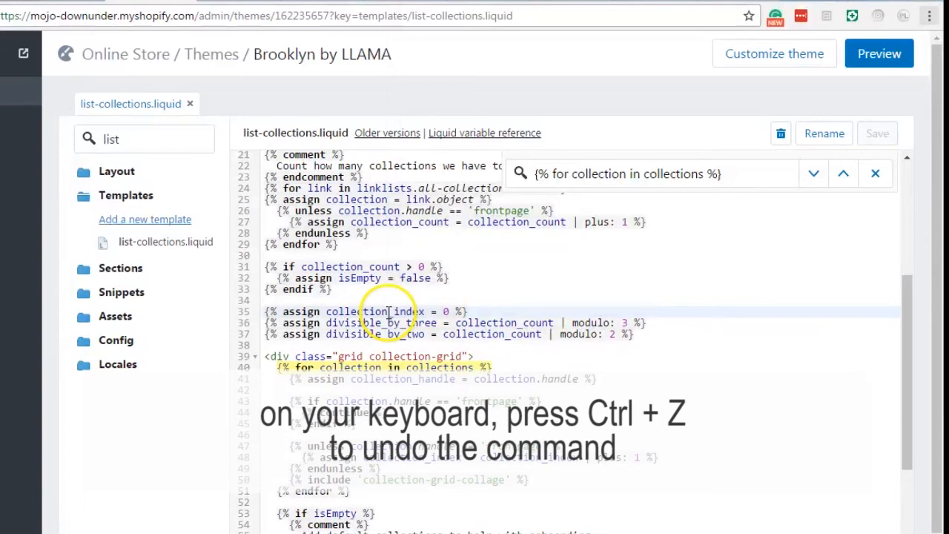
pyautogui.hotkey('ctrl', 'z')
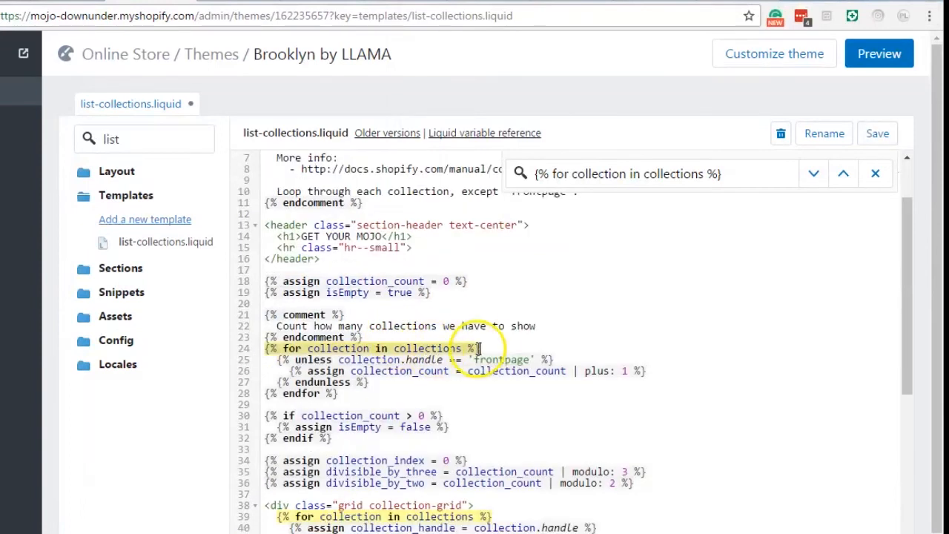
pyautogui.scroll(-1, 491, 349)
pyautogui.click(488, 436)
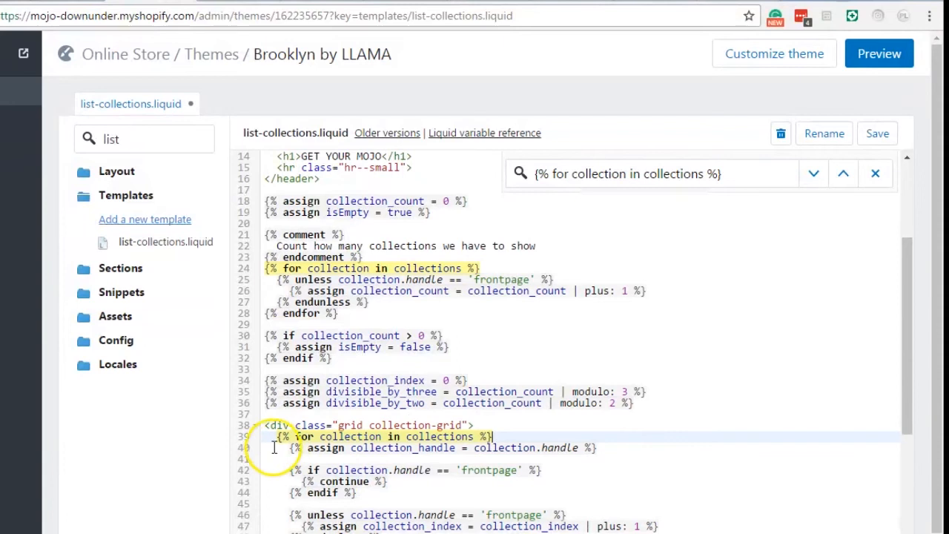
pyautogui.hotkey('ctrl', 'shift', 'z')
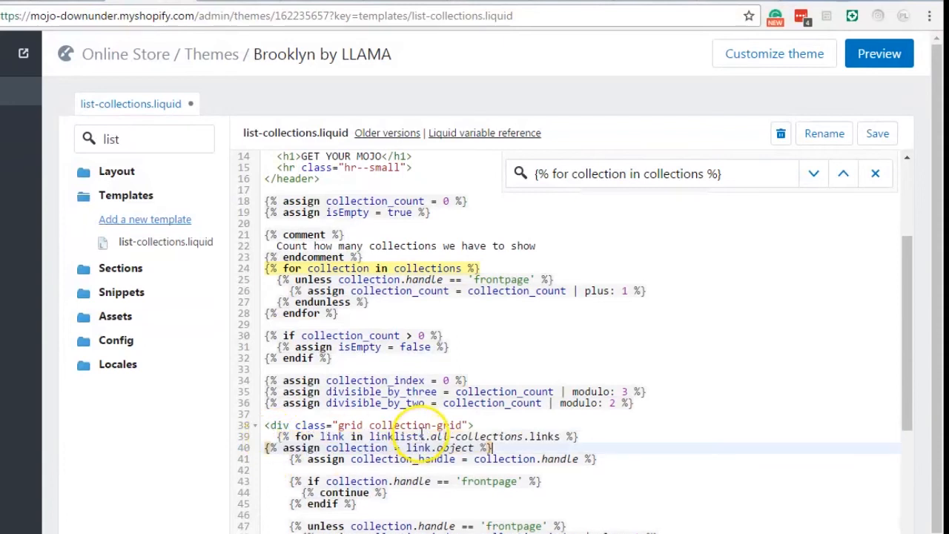
pyautogui.scroll(-2, 550, 451)
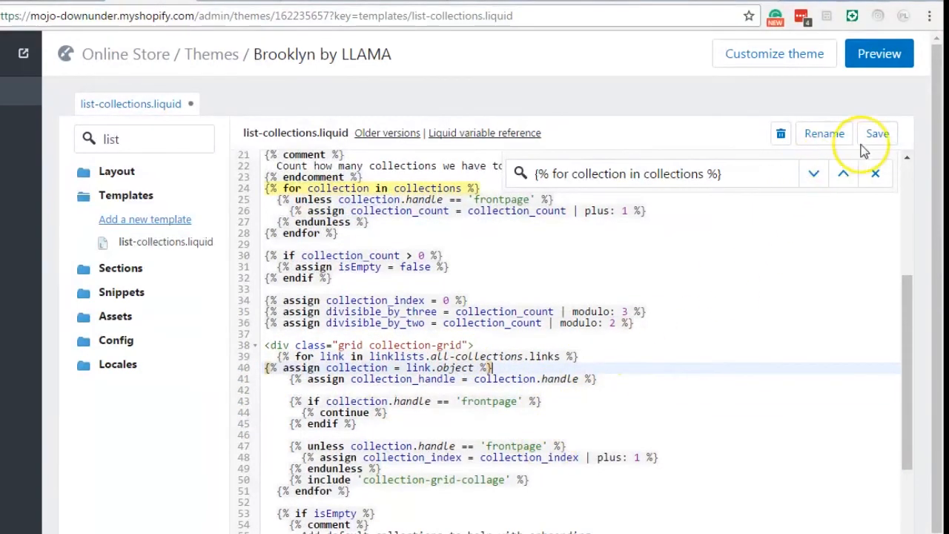
# Step: Save list-collections.liquid and preview the storefront in a new window
pyautogui.click(876, 133)
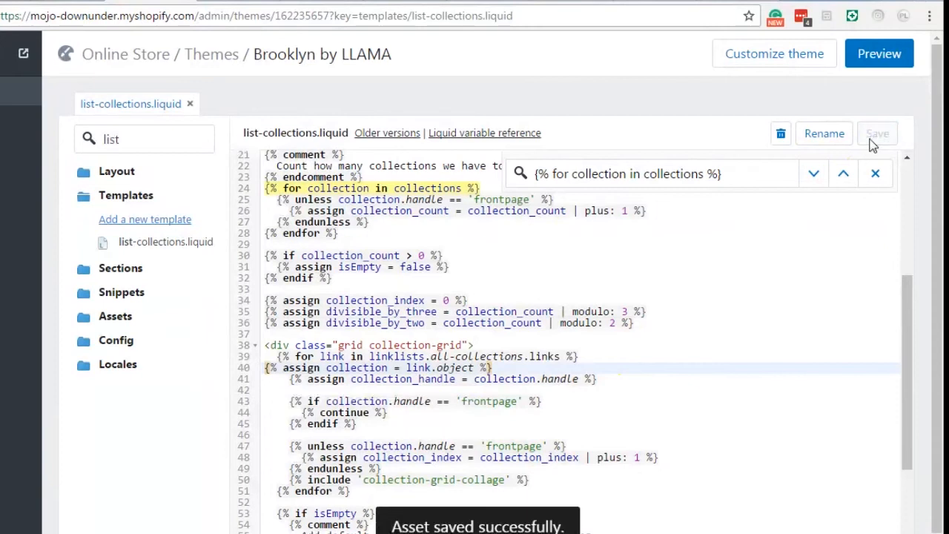
pyautogui.click(879, 53)
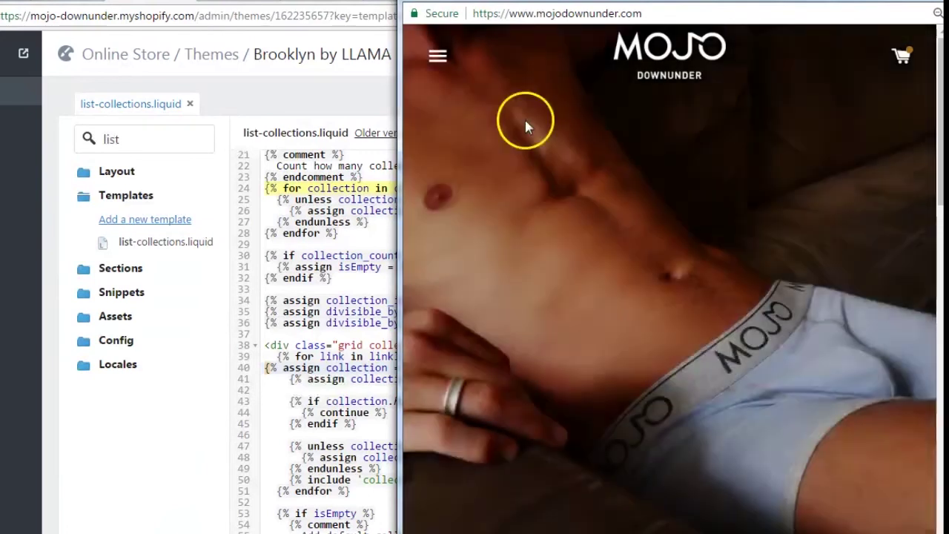
# Step: Check the Get Your Mojo collections page, then return to the store admin
pyautogui.click(438, 56)
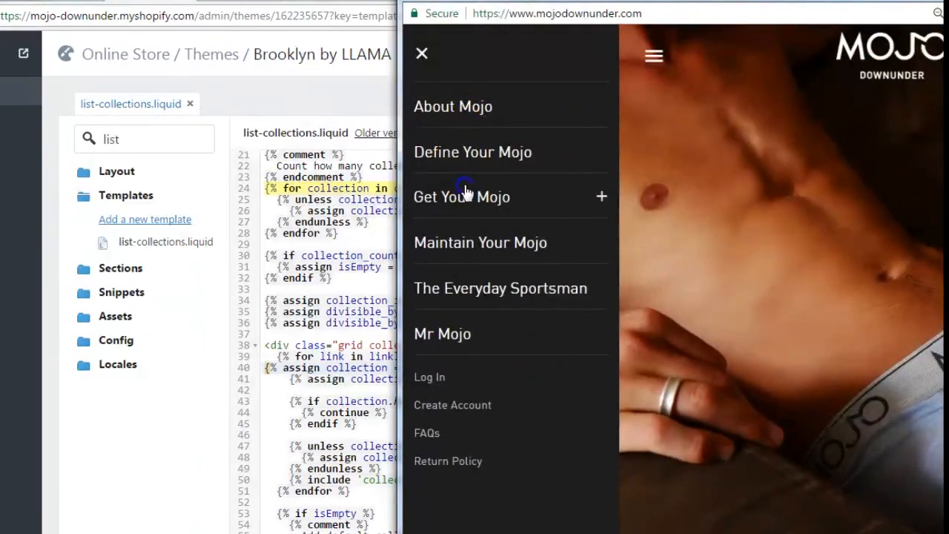
pyautogui.click(474, 196)
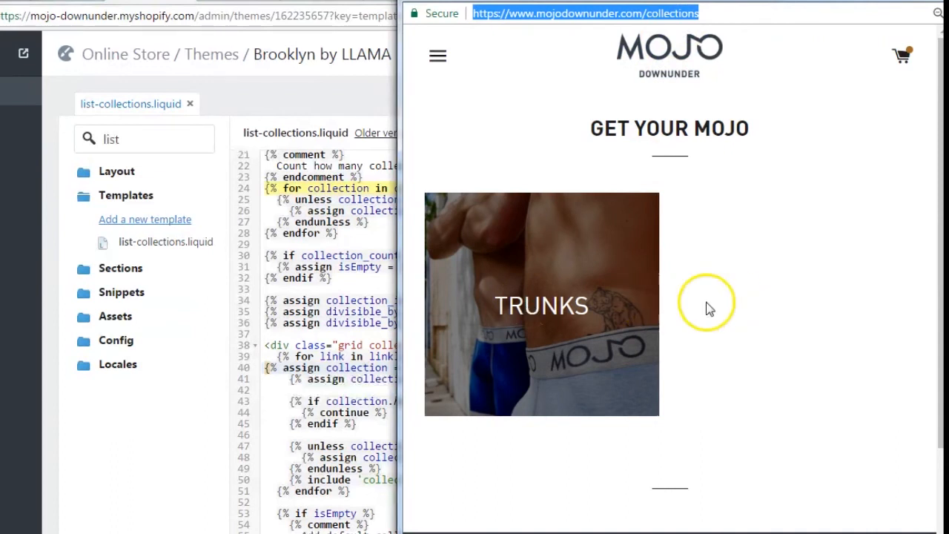
pyautogui.hotkey('alt', 'Tab')
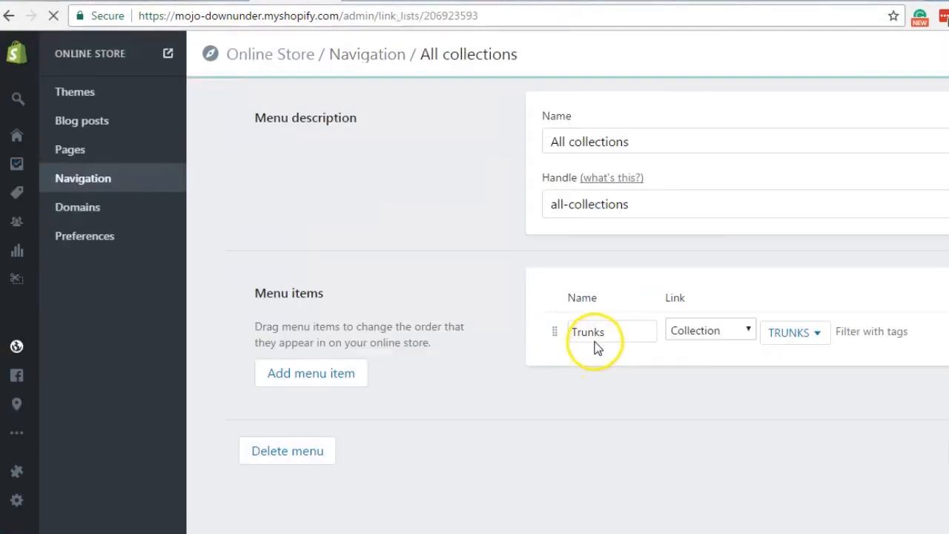
# Step: Add a Briefs menu item linked to the BRIEFS collection and save the All collections menu
pyautogui.click(348, 373)
pyautogui.click(612, 368)
pyautogui.write('Briefs')
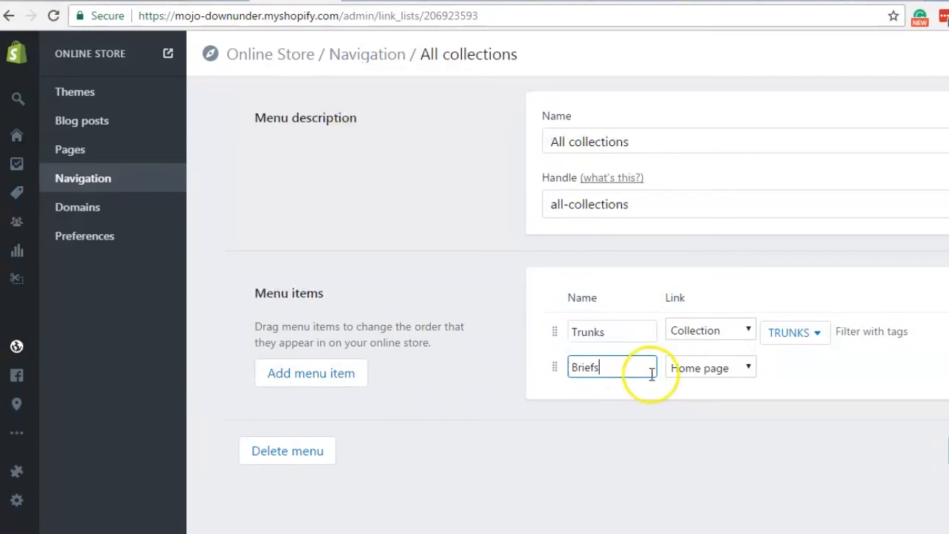
pyautogui.click(709, 367)
pyautogui.click(696, 400)
pyautogui.click(792, 369)
pyautogui.click(733, 445)
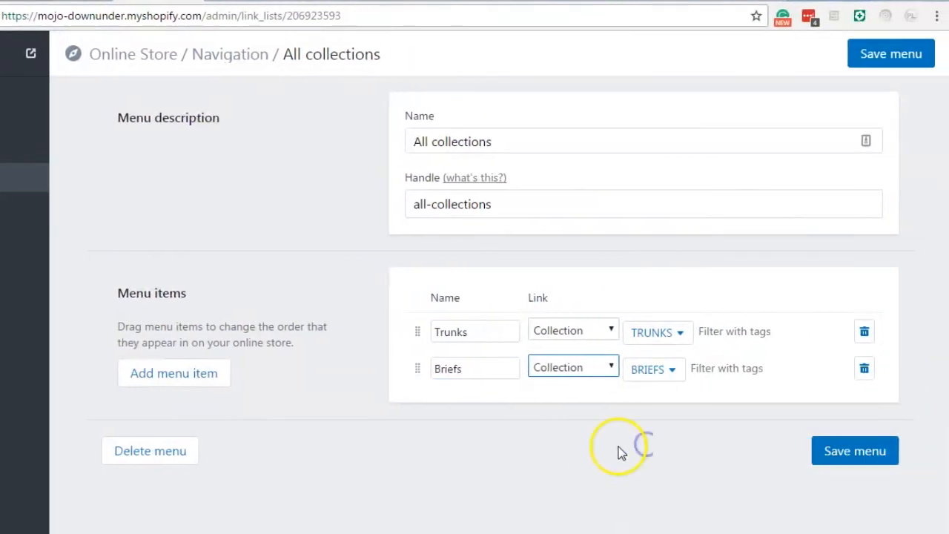
pyautogui.click(875, 449)
# Step: Reload the storefront collections page to see the Trunks and Briefs tiles
pyautogui.click(176, 524)
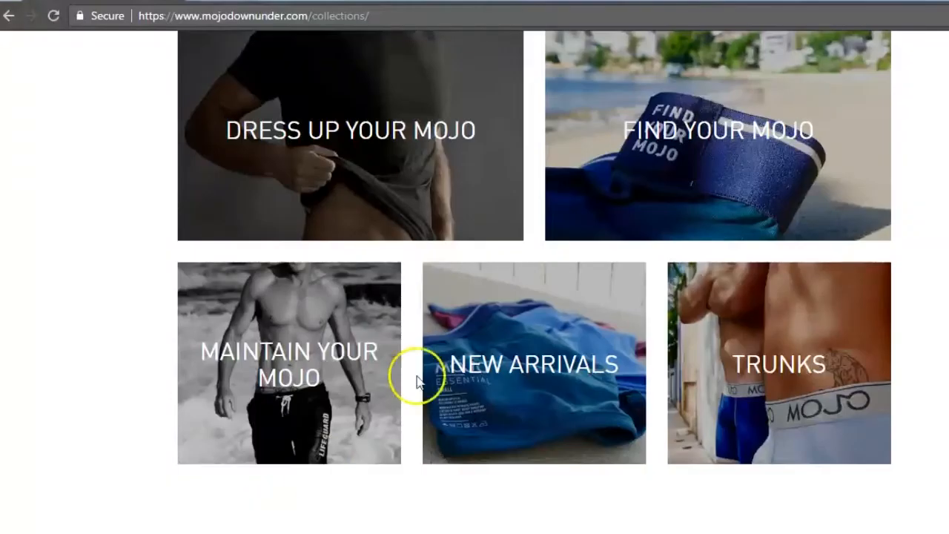
pyautogui.click(38, 16)
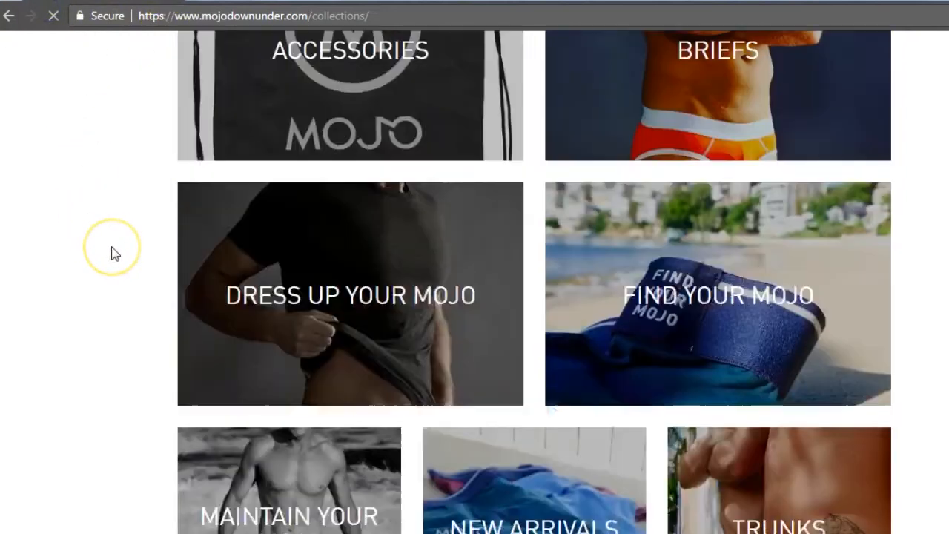
pyautogui.scroll(5, 111, 252)
pyautogui.scroll(-5, 112, 252)
pyautogui.scroll(5, 111, 252)
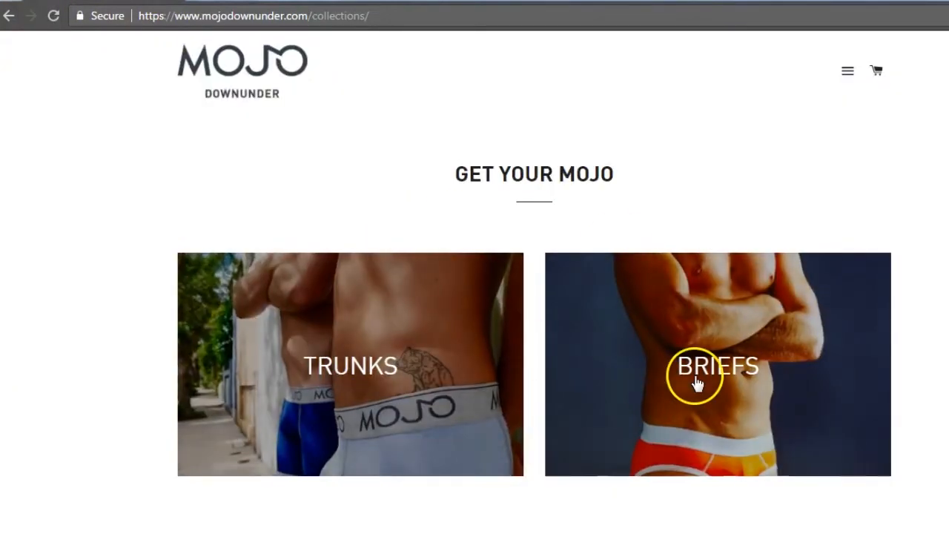